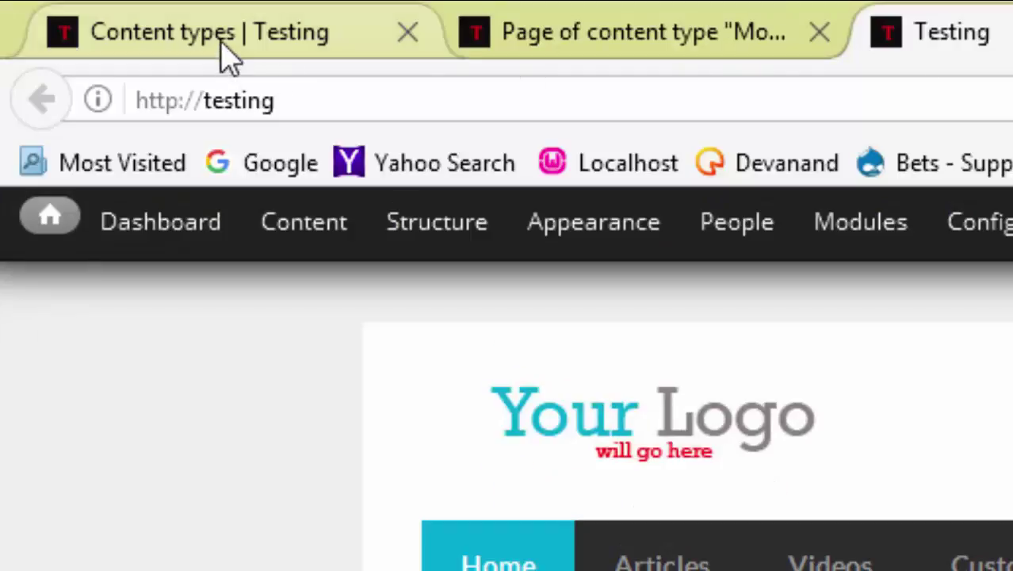
Open the Movies content type's field list and the settings of the Movies page view for review
{"action": "left_click", "coordinate": [226, 43]}
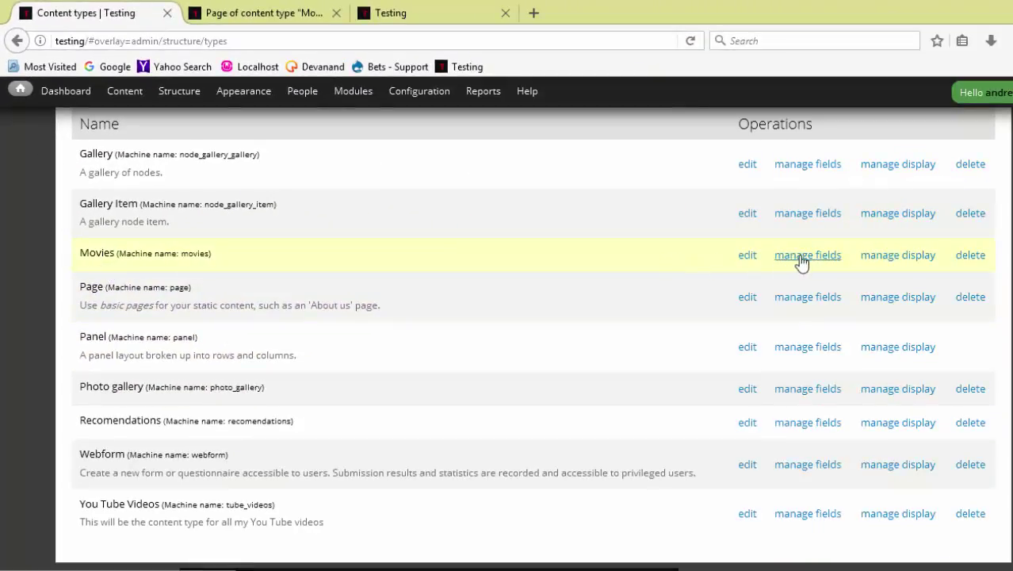
{"action": "left_click", "coordinate": [802, 263]}
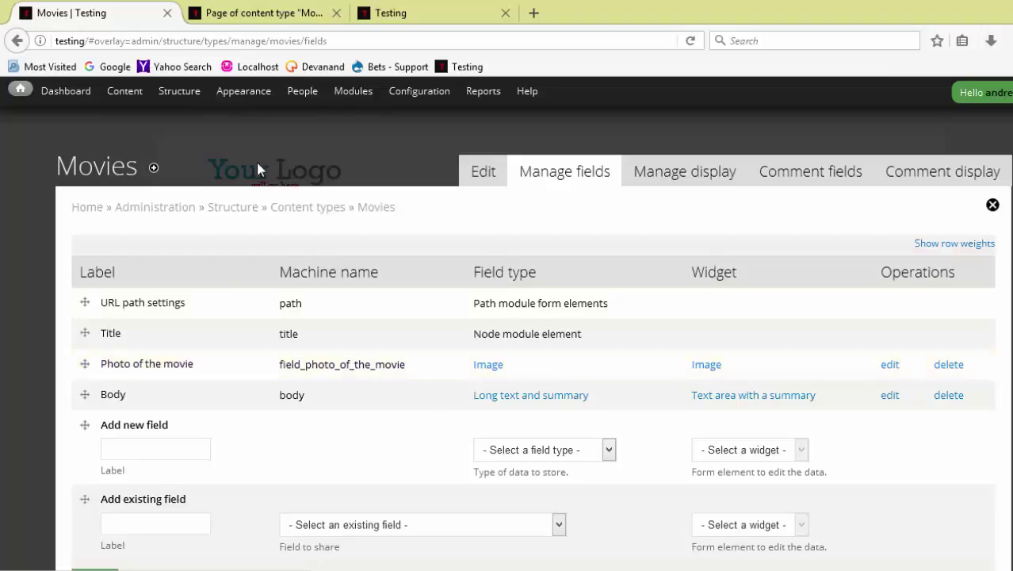
{"action": "left_click", "coordinate": [255, 15]}
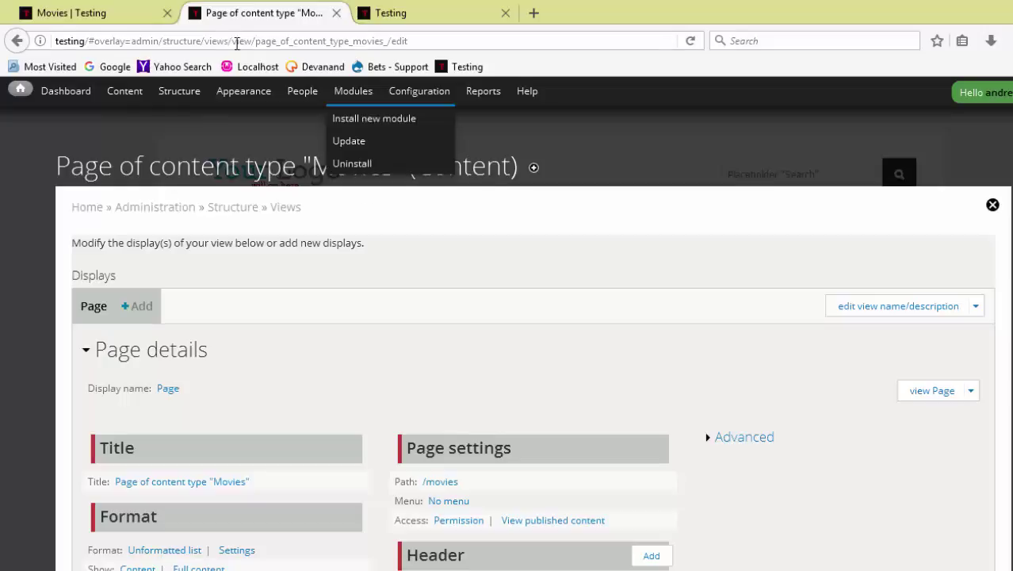
Open The Arrival from the site's content list and look over its movie page
{"action": "left_click", "coordinate": [70, 12]}
{"action": "left_click", "coordinate": [127, 94]}
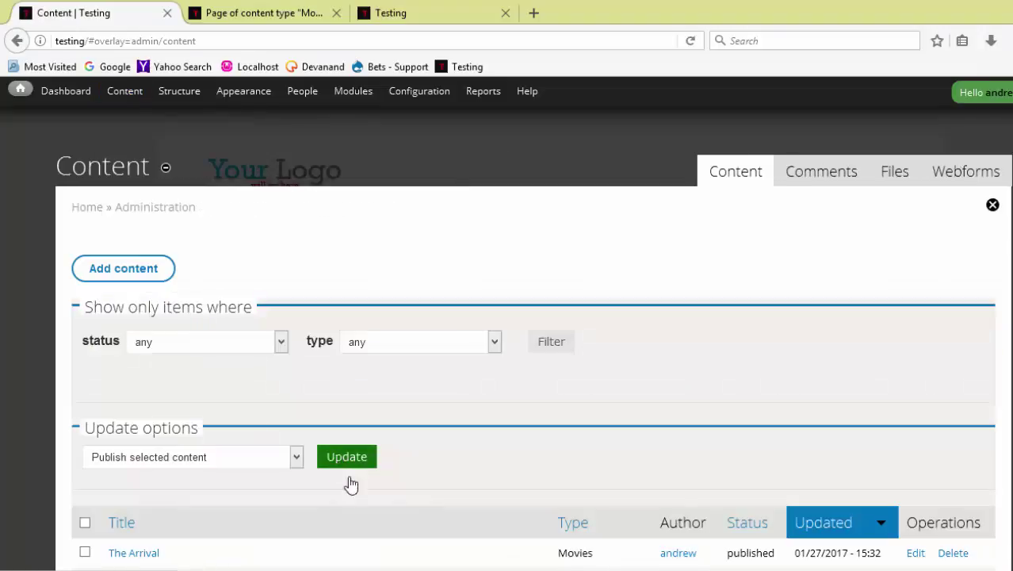
{"action": "scroll", "coordinate": [463, 495], "scroll_direction": "down", "scroll_amount": 2}
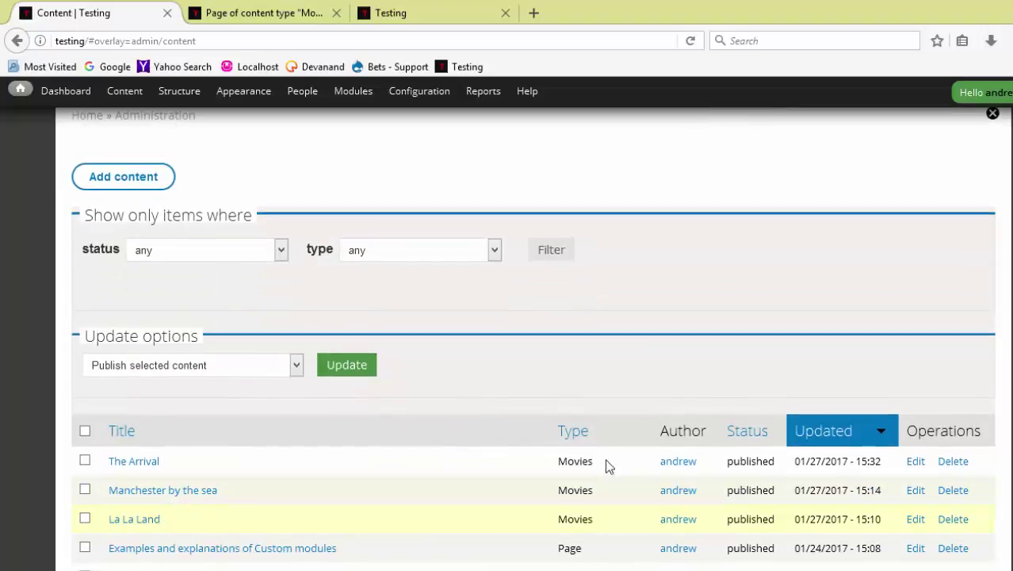
{"action": "left_click", "coordinate": [128, 467]}
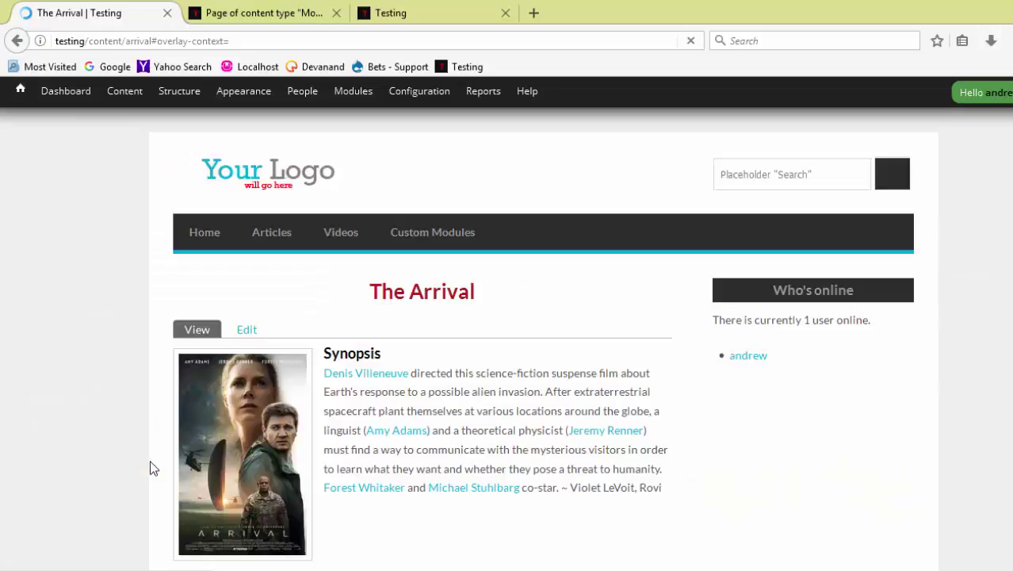
{"action": "scroll", "coordinate": [466, 453], "scroll_direction": "down", "scroll_amount": 3}
{"action": "scroll", "coordinate": [494, 406], "scroll_direction": "up", "scroll_amount": 3}
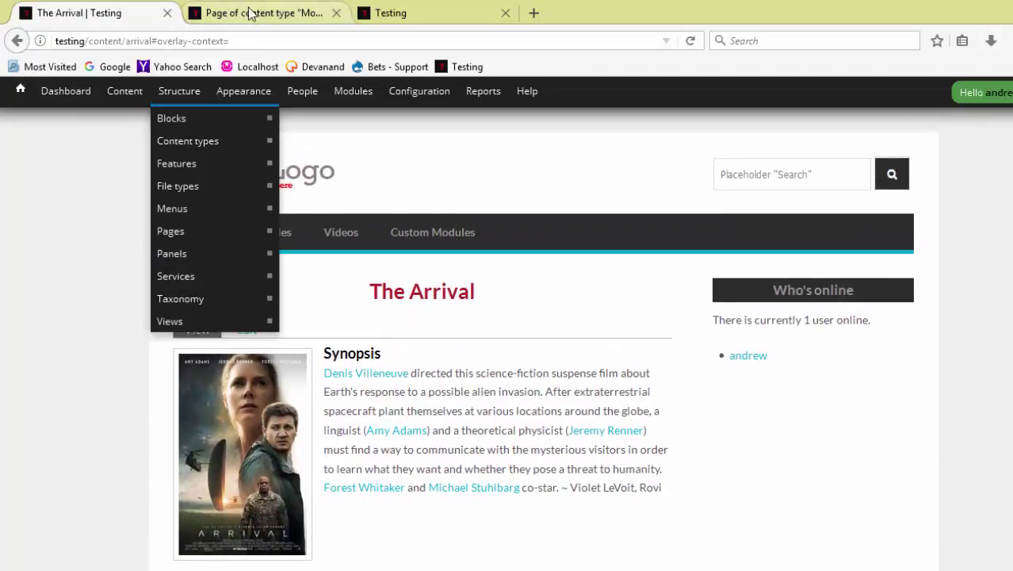
Check the Movies view's page path and load that page at testing/movies in the same browser tab
{"action": "left_click", "coordinate": [279, 13]}
{"action": "scroll", "coordinate": [501, 329], "scroll_direction": "down", "scroll_amount": 3}
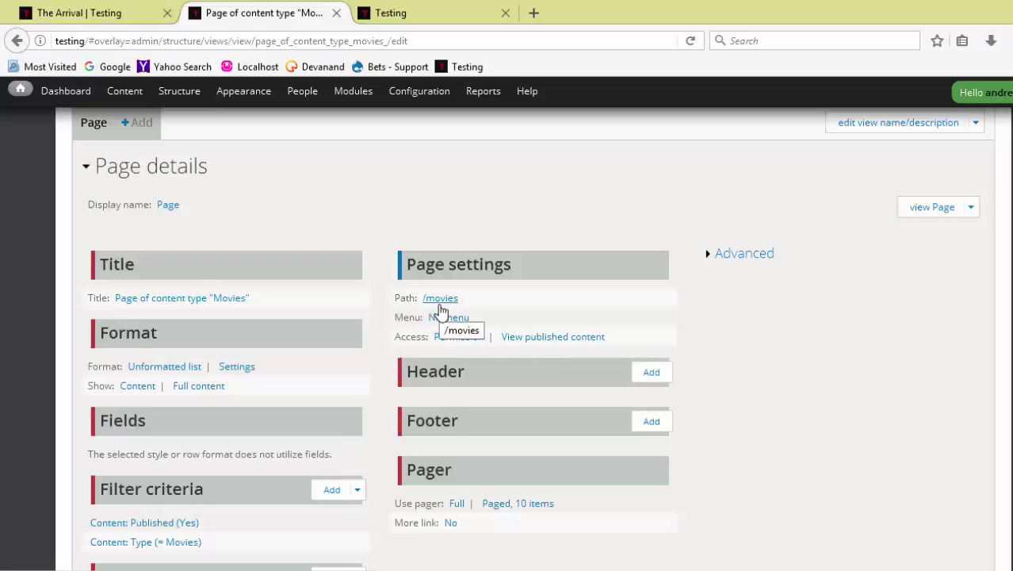
{"action": "left_click", "coordinate": [91, 40]}
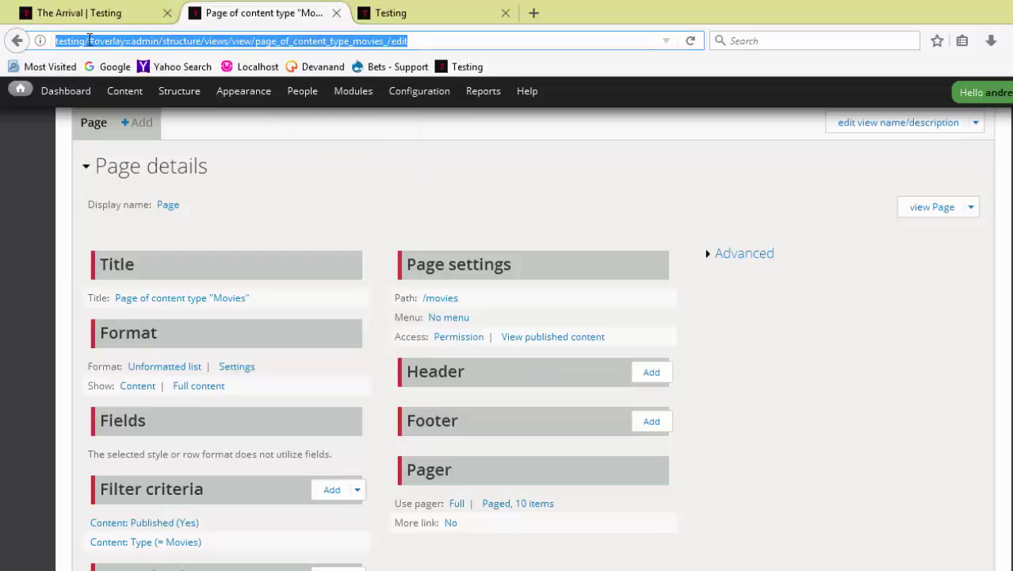
{"action": "left_click", "coordinate": [92, 40]}
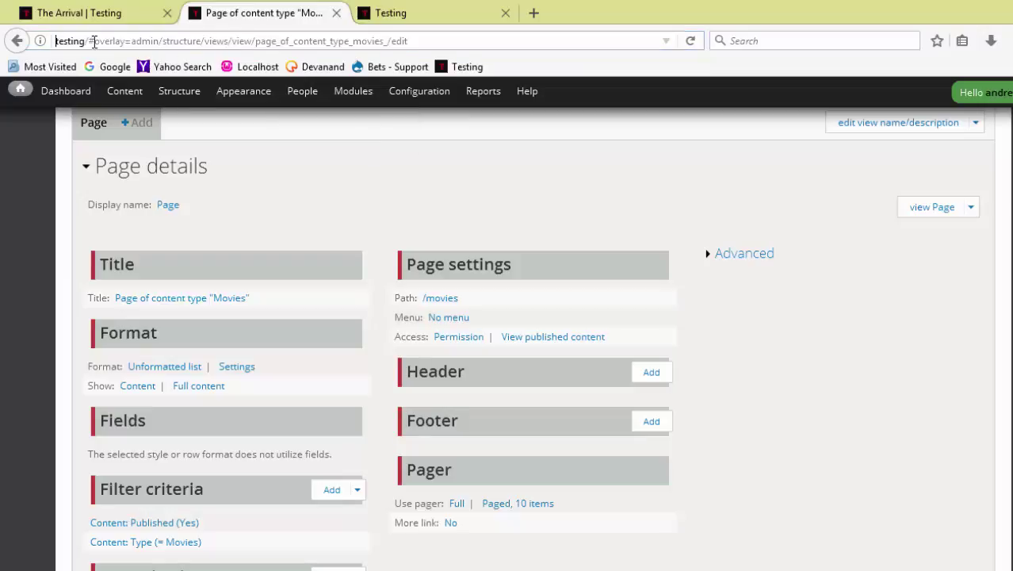
{"action": "double_click", "coordinate": [87, 41]}
{"action": "left_click", "coordinate": [89, 40]}
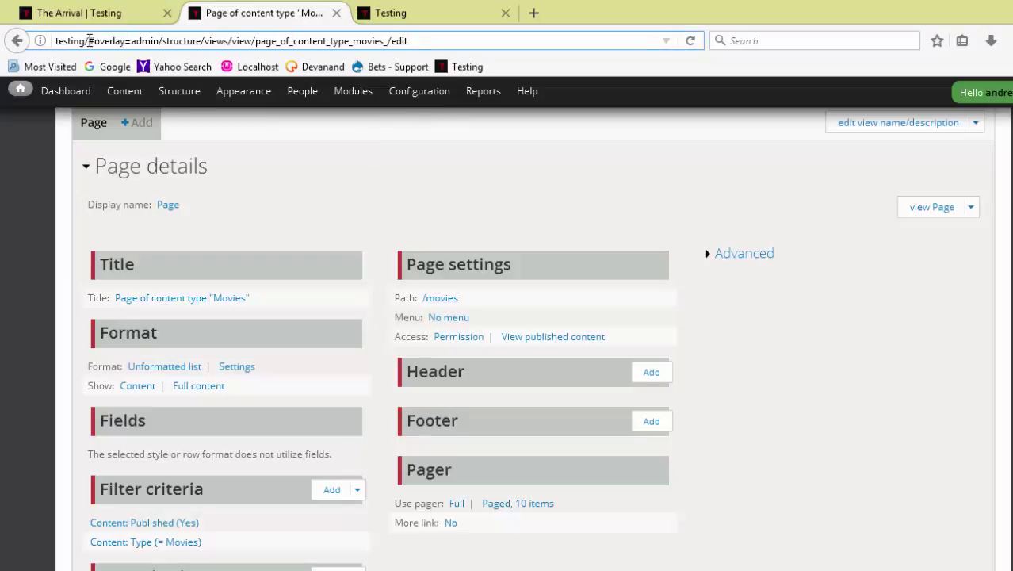
{"action": "left_click_drag", "start_coordinate": [89, 41], "coordinate": [491, 35]}
{"action": "type", "text": "movies"}
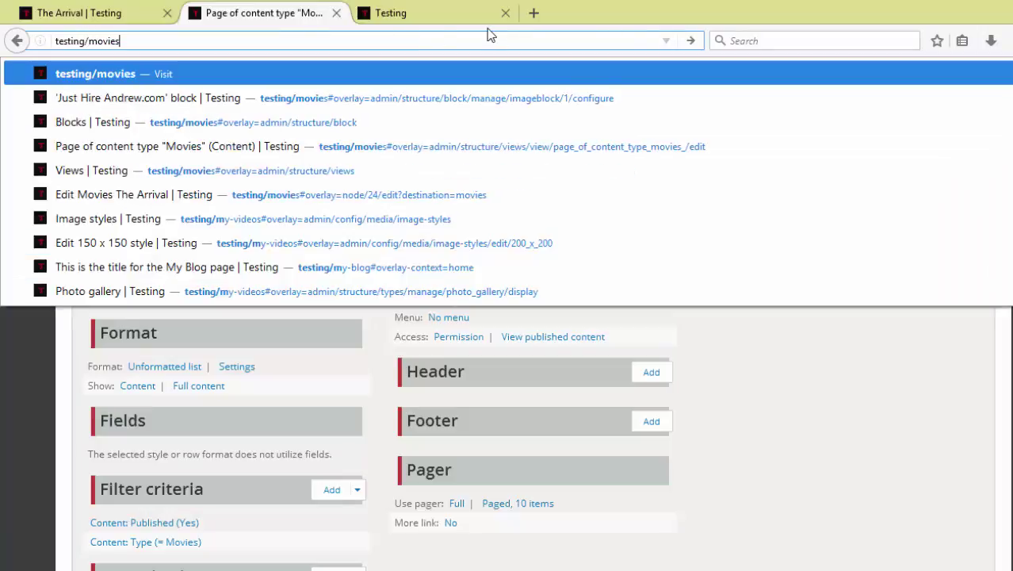
{"action": "key", "text": "Return"}
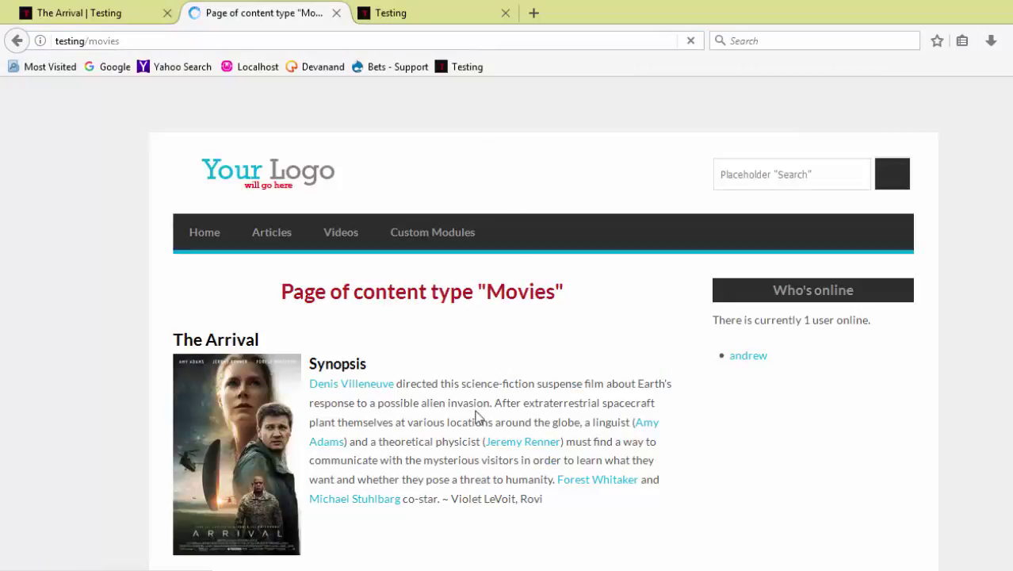
Examine the movie entries, with their posters and synopses, listed on the Movies view page
{"action": "scroll", "coordinate": [467, 413], "scroll_direction": "down", "scroll_amount": 3}
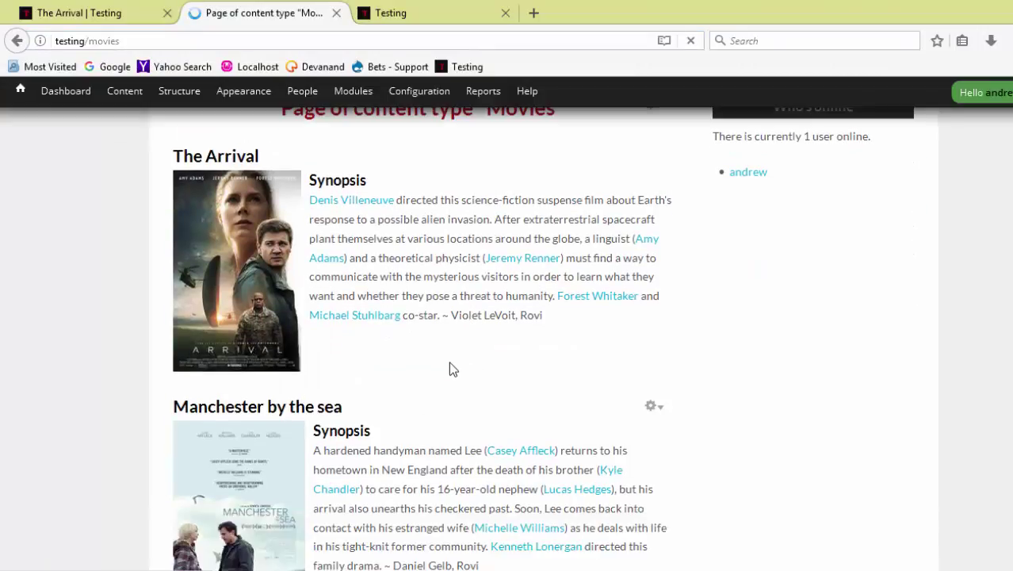
{"action": "scroll", "coordinate": [446, 364], "scroll_direction": "up", "scroll_amount": 3}
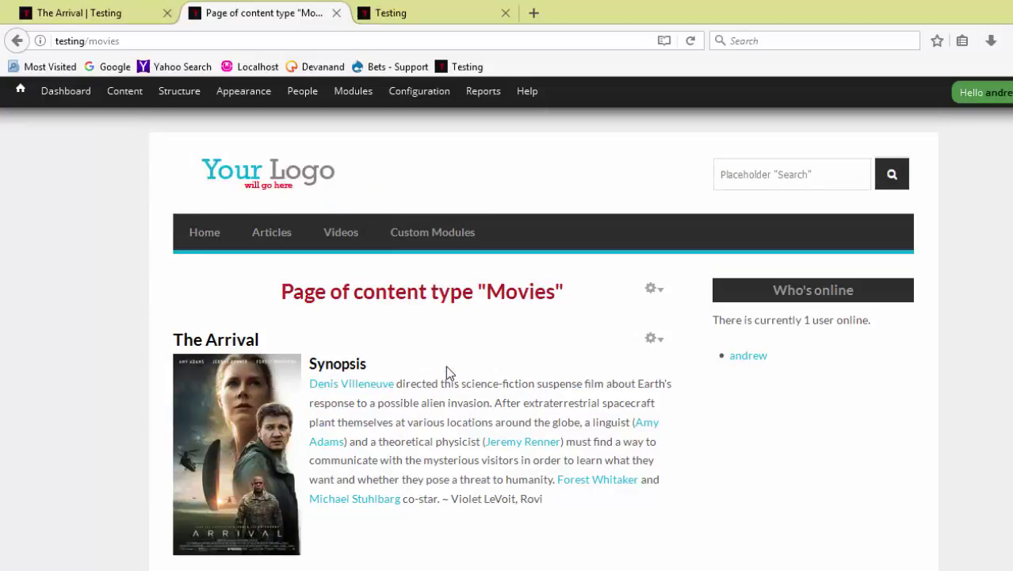
{"action": "scroll", "coordinate": [448, 372], "scroll_direction": "down", "scroll_amount": 3}
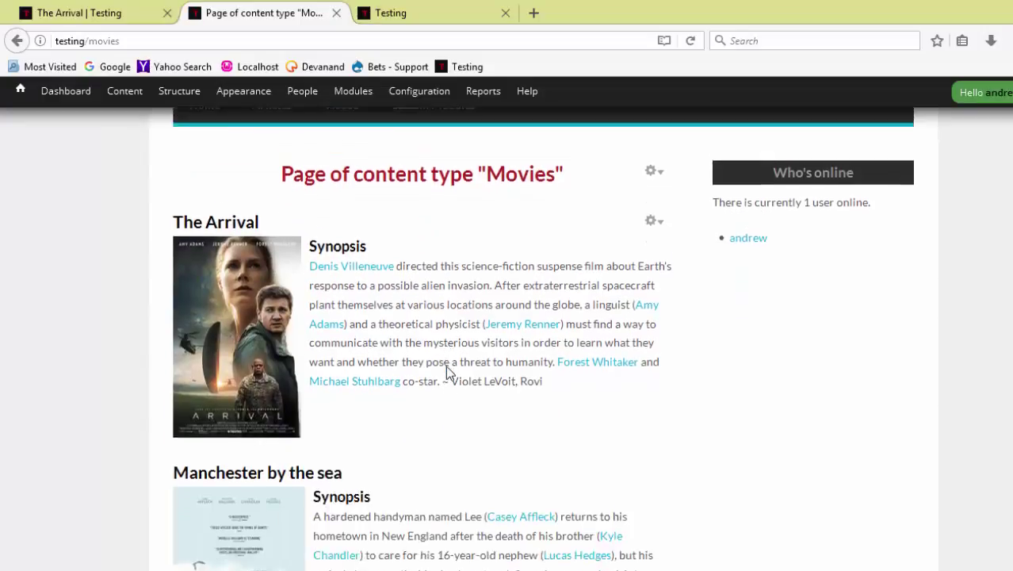
{"action": "scroll", "coordinate": [446, 366], "scroll_direction": "down", "scroll_amount": 7}
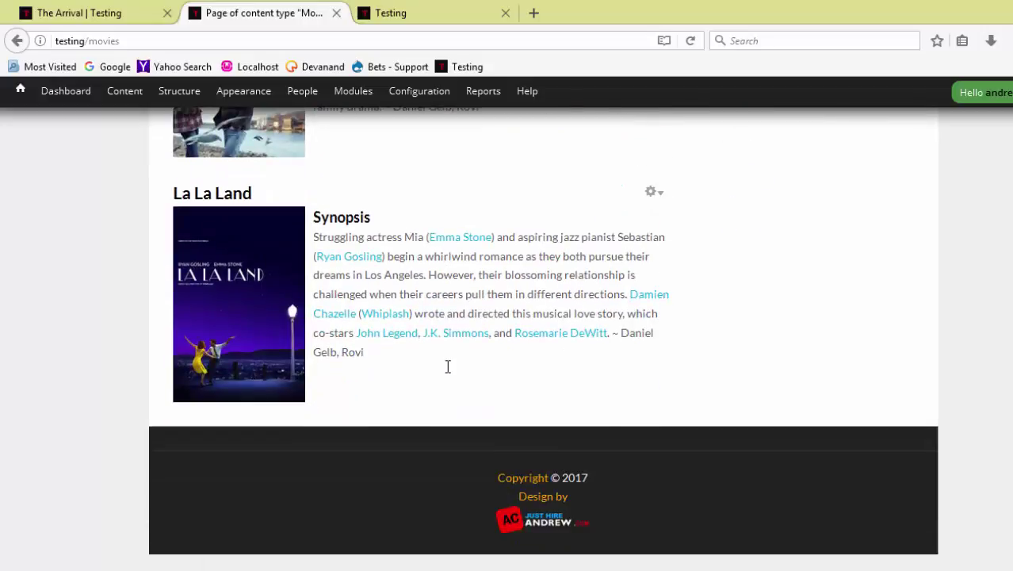
{"action": "scroll", "coordinate": [446, 366], "scroll_direction": "up", "scroll_amount": 10}
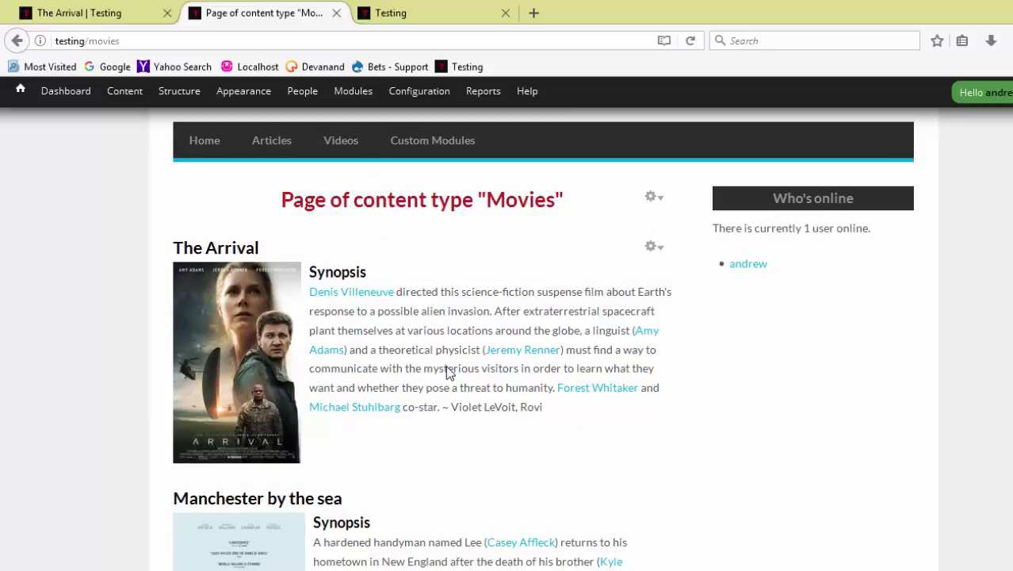
{"action": "scroll", "coordinate": [442, 349], "scroll_direction": "down", "scroll_amount": 3}
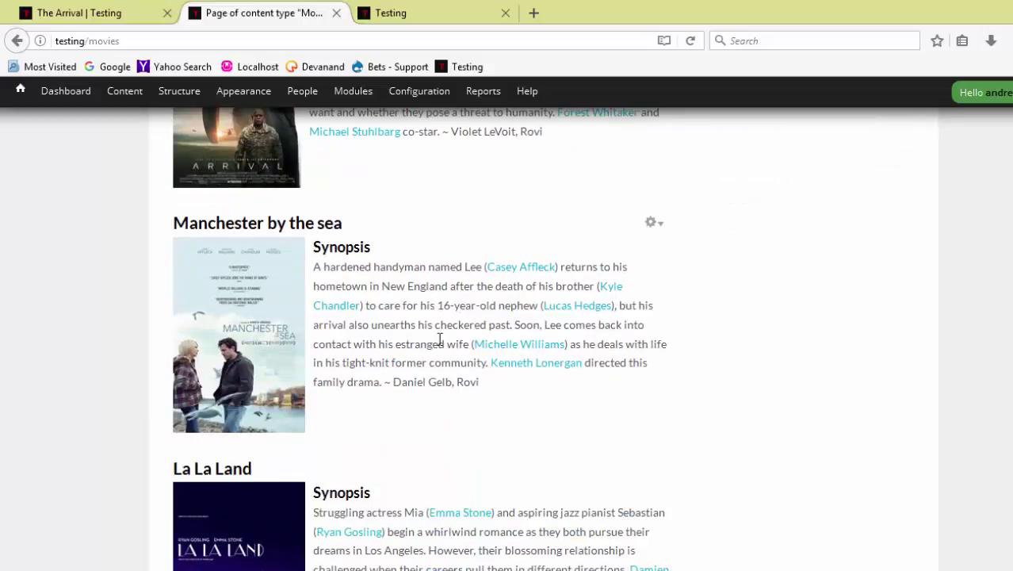
{"action": "scroll", "coordinate": [440, 340], "scroll_direction": "up", "scroll_amount": 4}
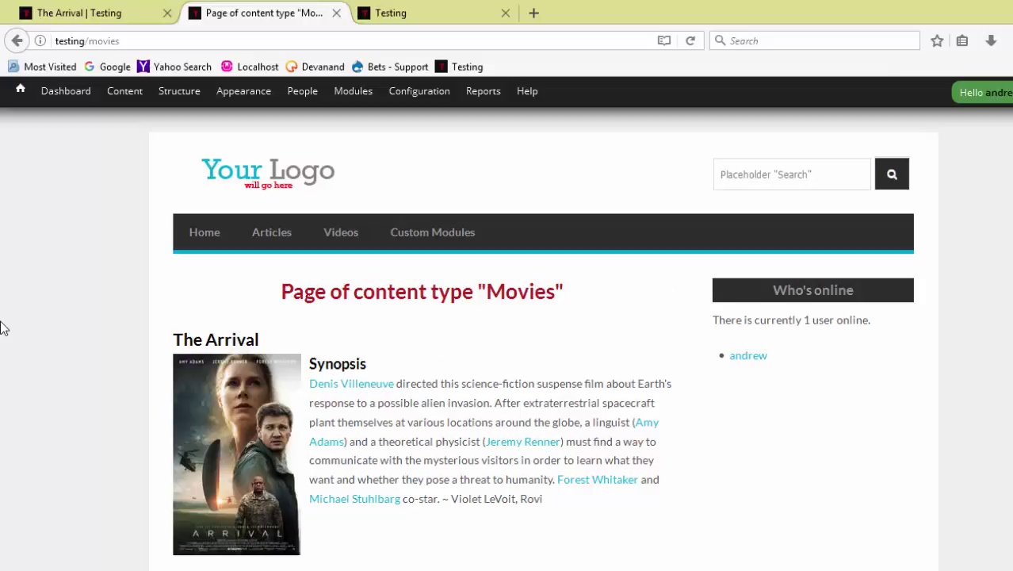
Load the Features module's project page, drupal.org/project/features, in a new browser tab
{"action": "left_click", "coordinate": [43, 10]}
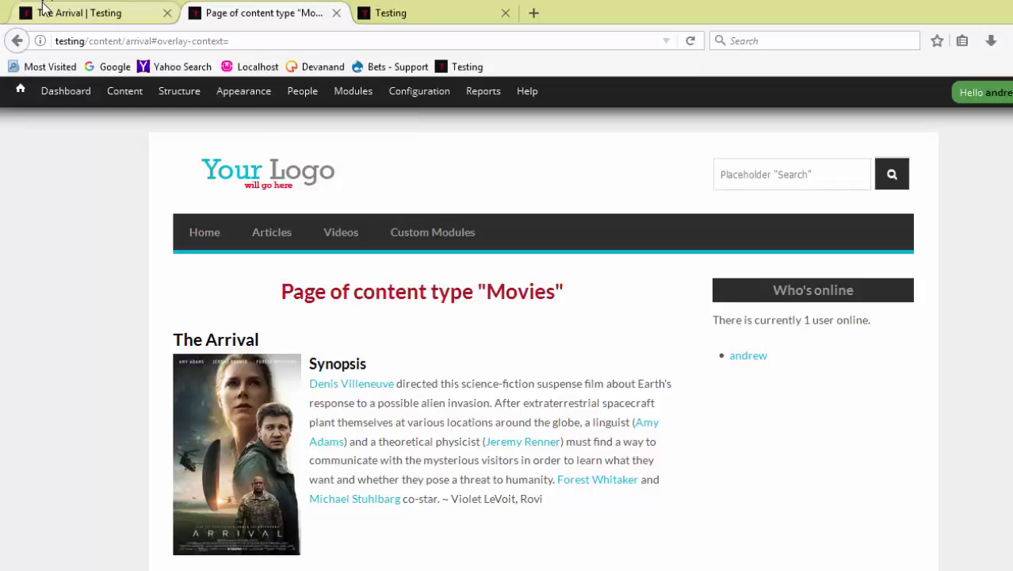
{"action": "mouse_move", "coordinate": [156, 94]}
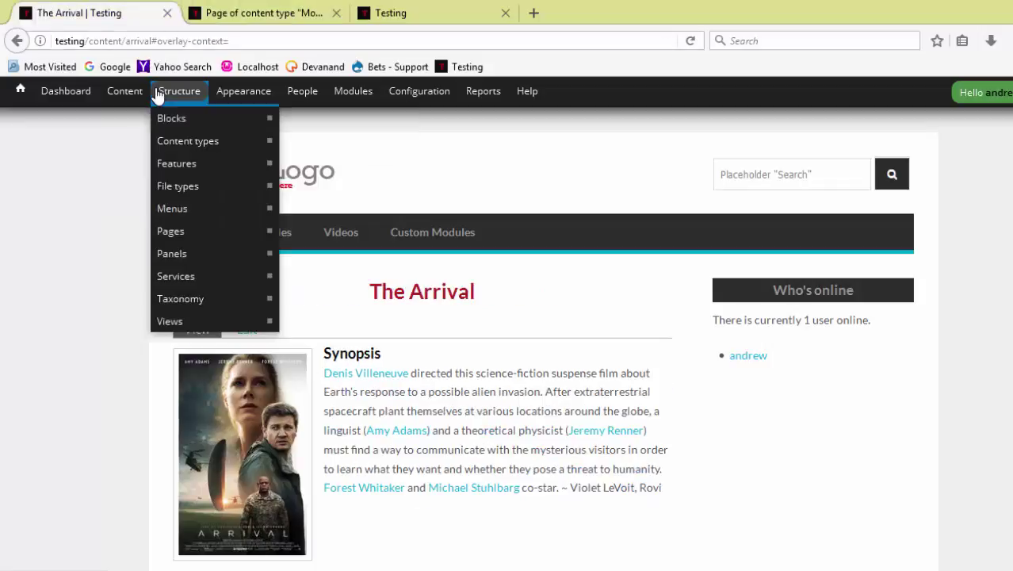
{"action": "left_click", "coordinate": [532, 13]}
{"action": "type", "text": "dr"}
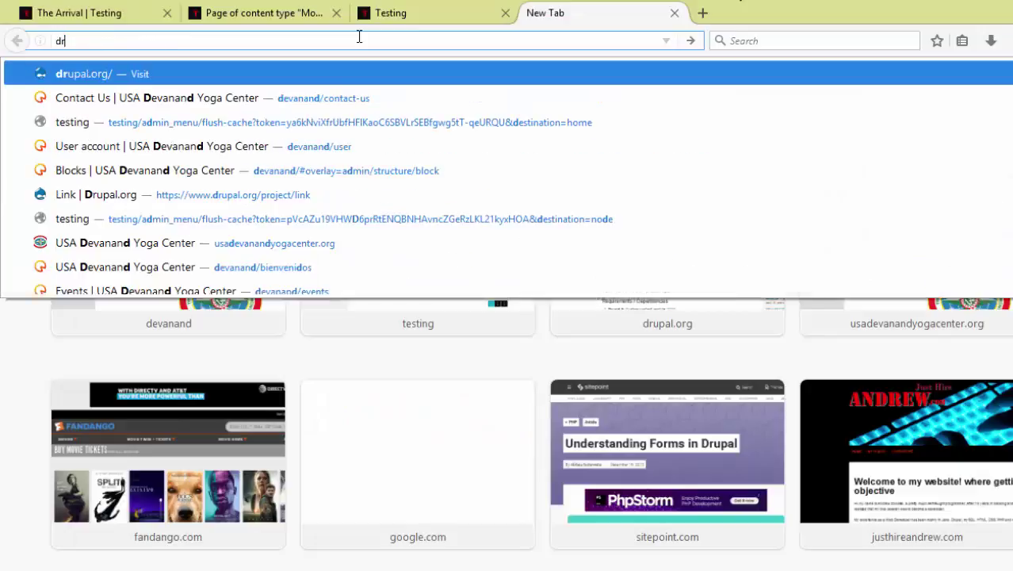
{"action": "type", "text": "upal.org/"}
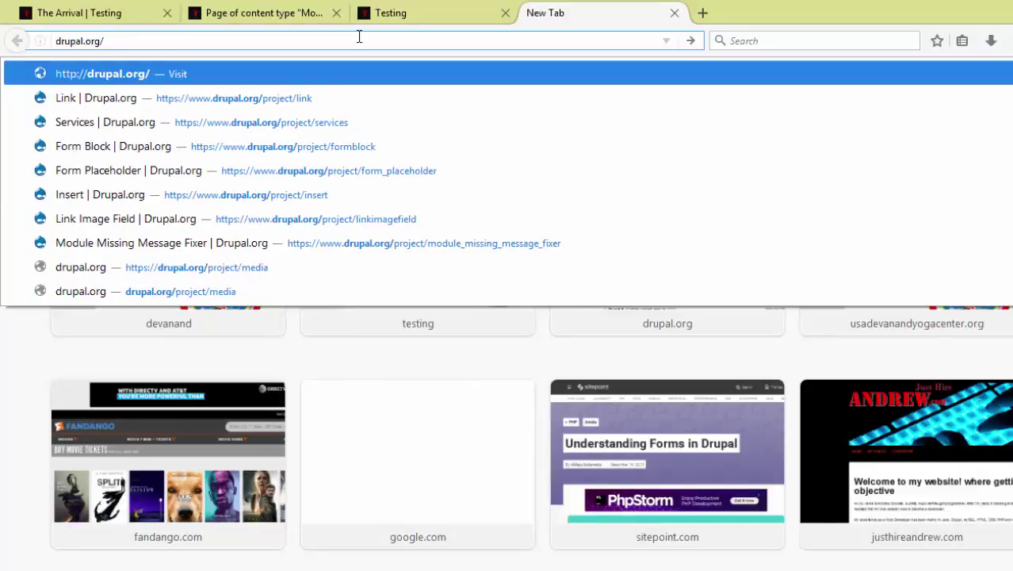
{"action": "type", "text": "projec"}
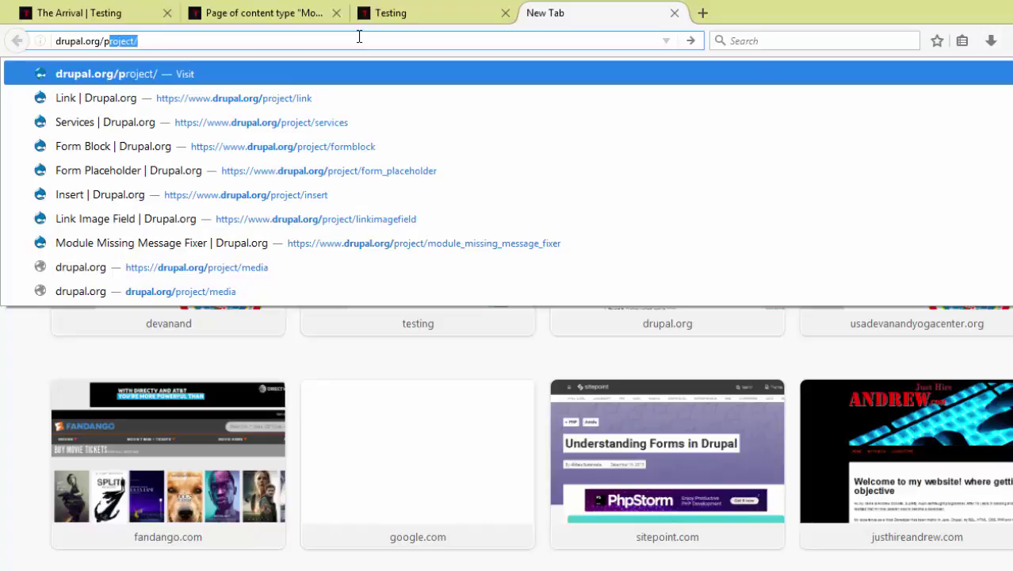
{"action": "type", "text": "t"}
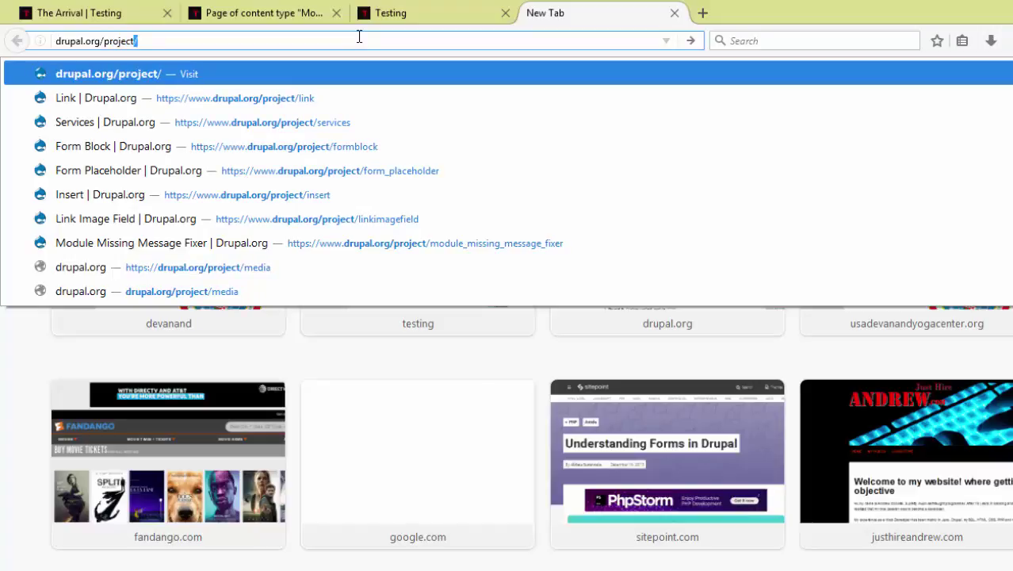
{"action": "type", "text": "/fea"}
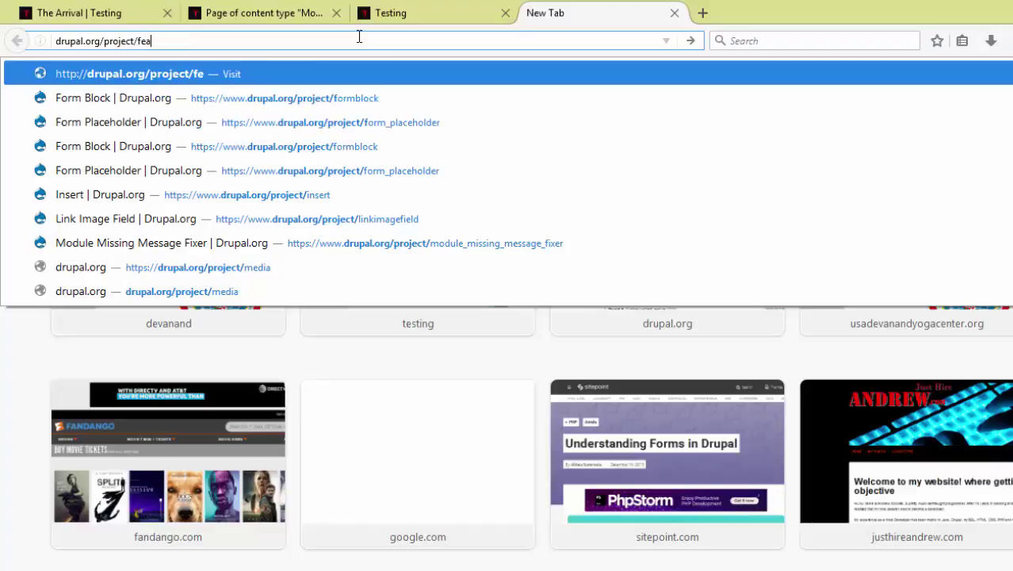
{"action": "type", "text": "tures"}
{"action": "key", "text": "Return"}
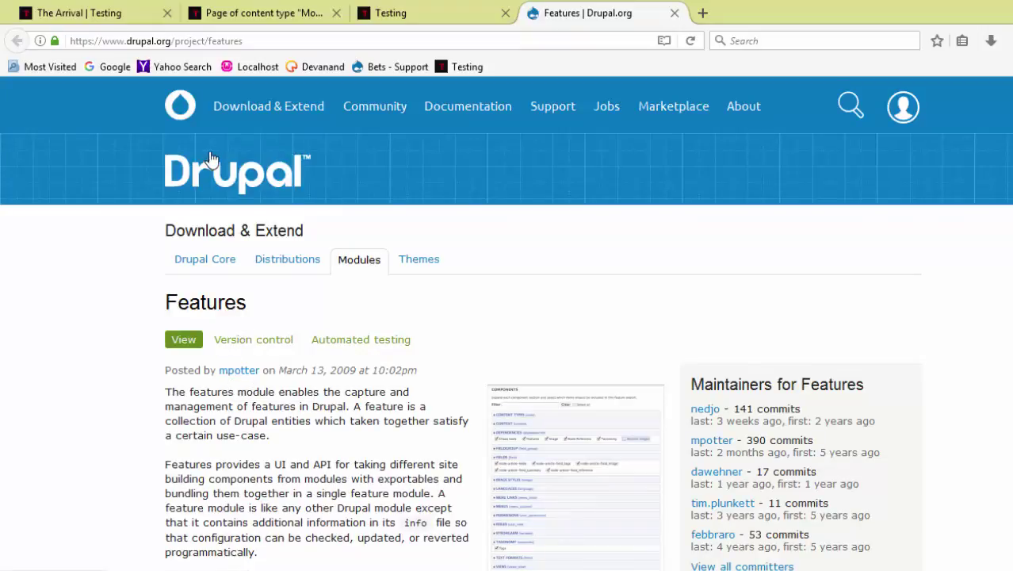
Return to the testing site and search its module list for "feat" to check the Features module
{"action": "left_click", "coordinate": [107, 16]}
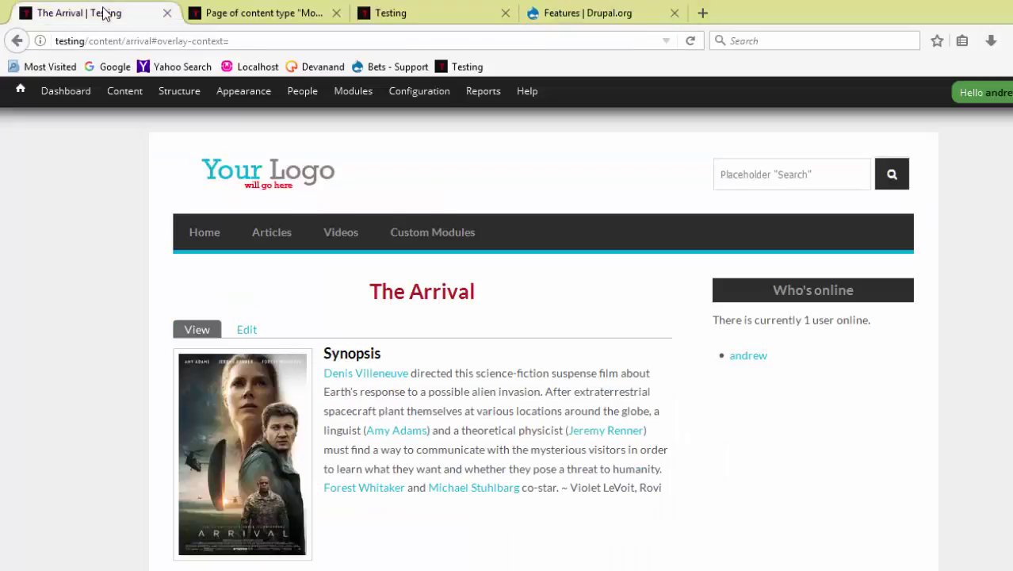
{"action": "mouse_move", "coordinate": [307, 96]}
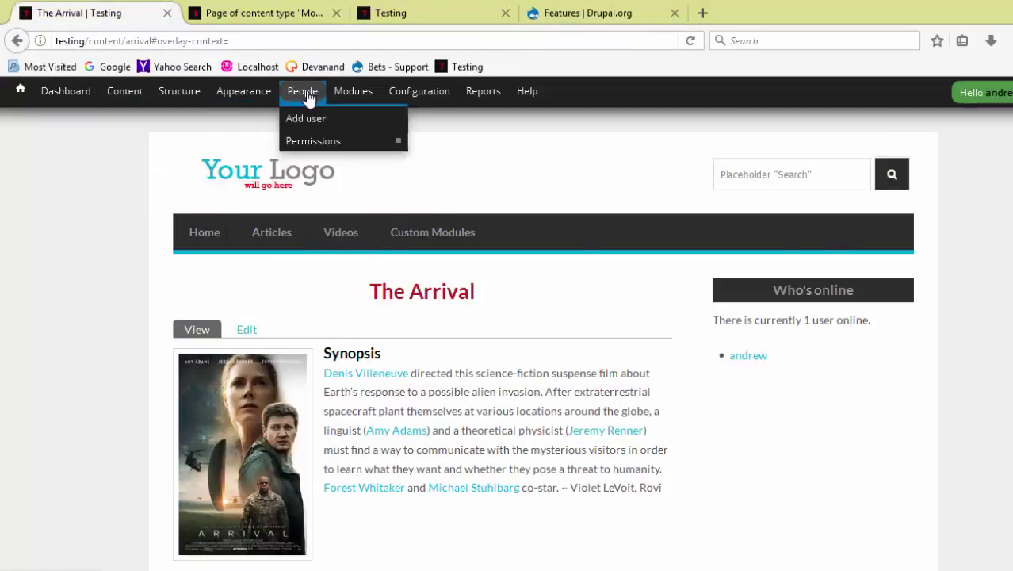
{"action": "left_click", "coordinate": [350, 94]}
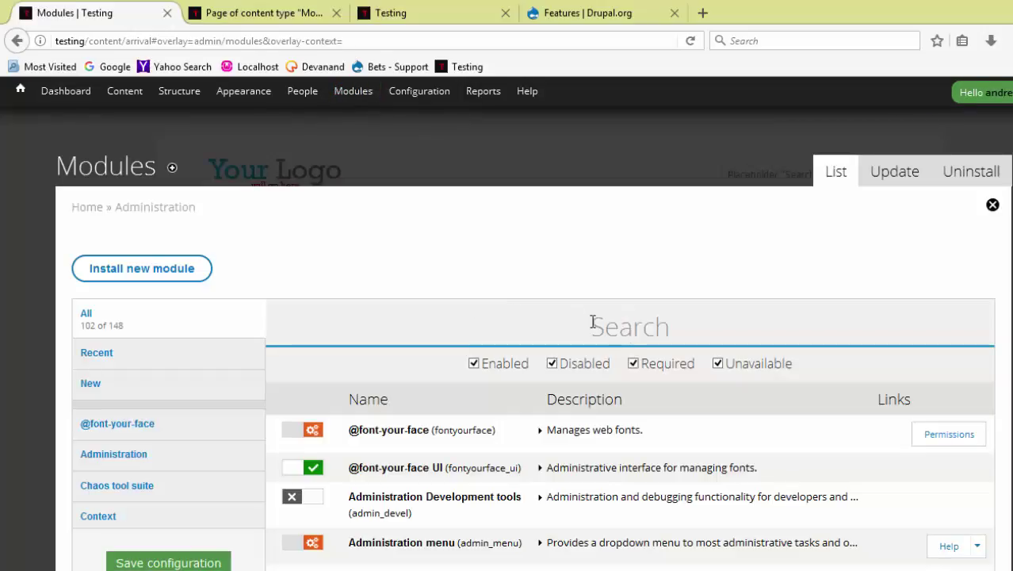
{"action": "type", "text": "feat"}
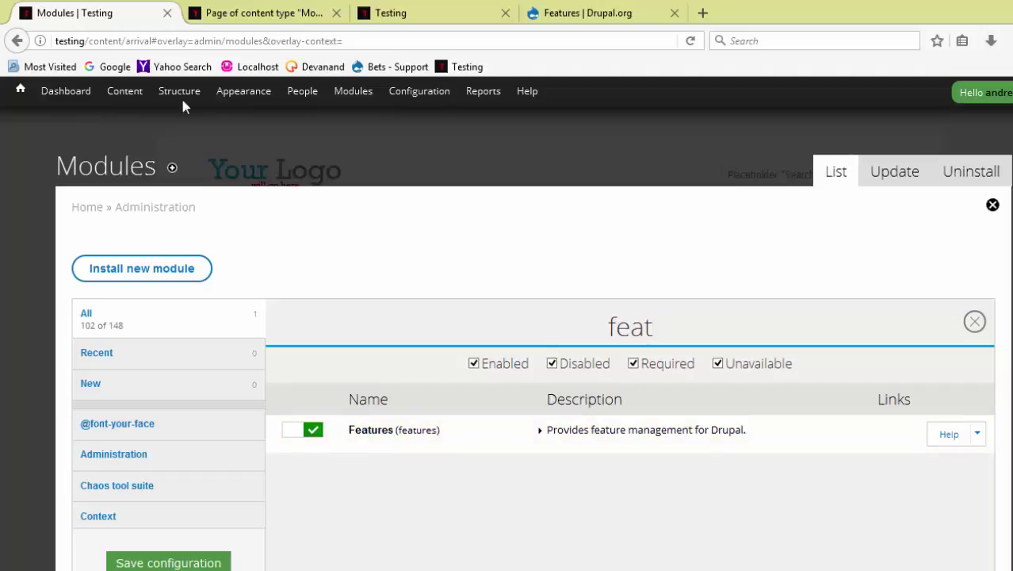
Open the site's Features management page from the structure administration
{"action": "mouse_move", "coordinate": [181, 103]}
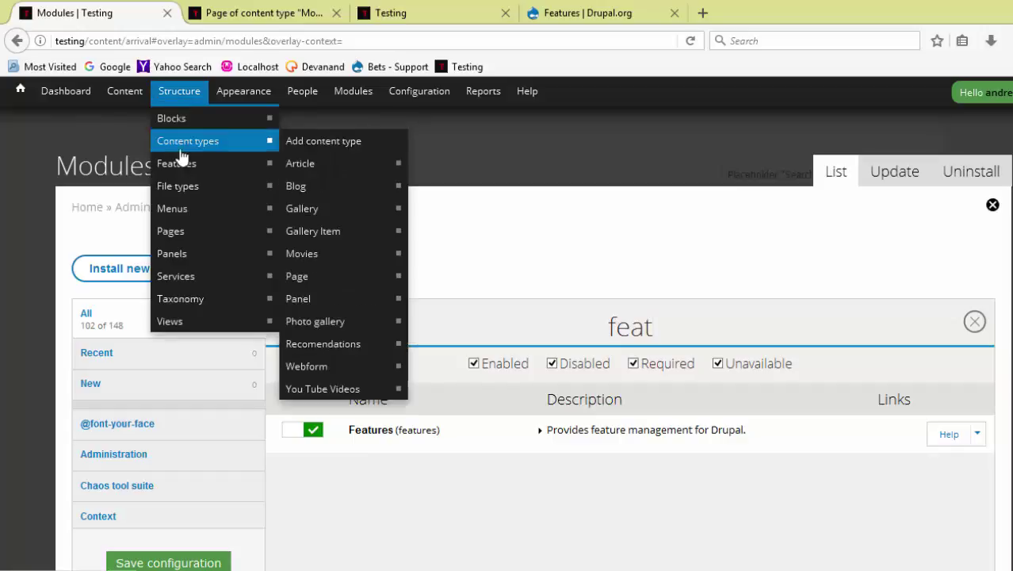
{"action": "mouse_move", "coordinate": [185, 167]}
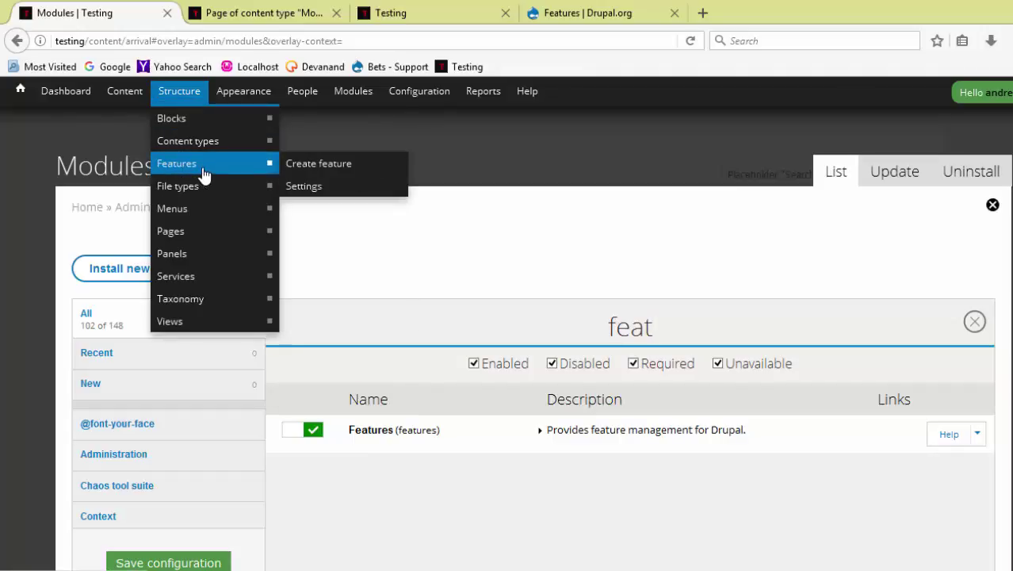
{"action": "left_click", "coordinate": [194, 165]}
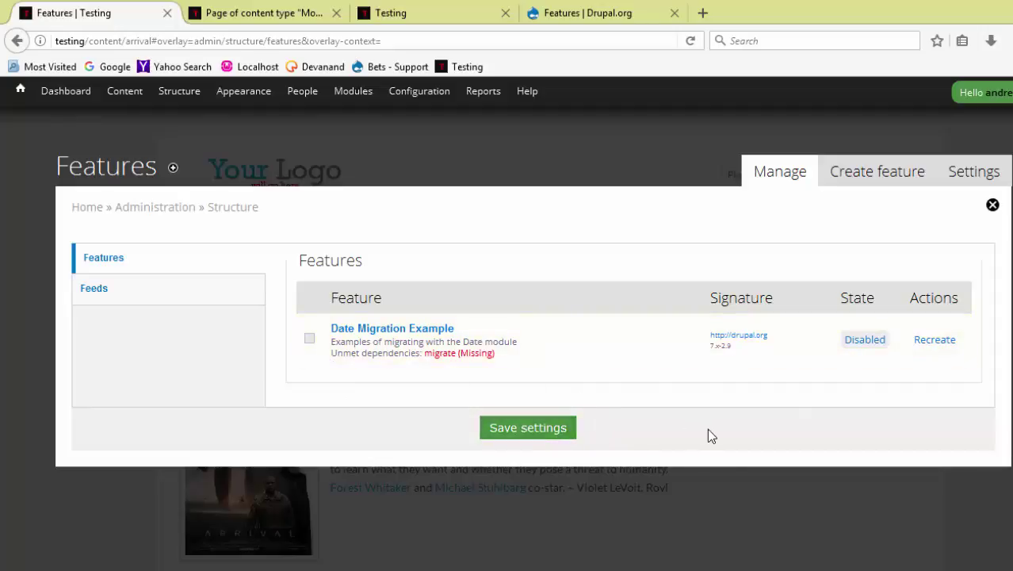
Start creating a new feature and name it "Testing Features"
{"action": "left_click", "coordinate": [880, 184]}
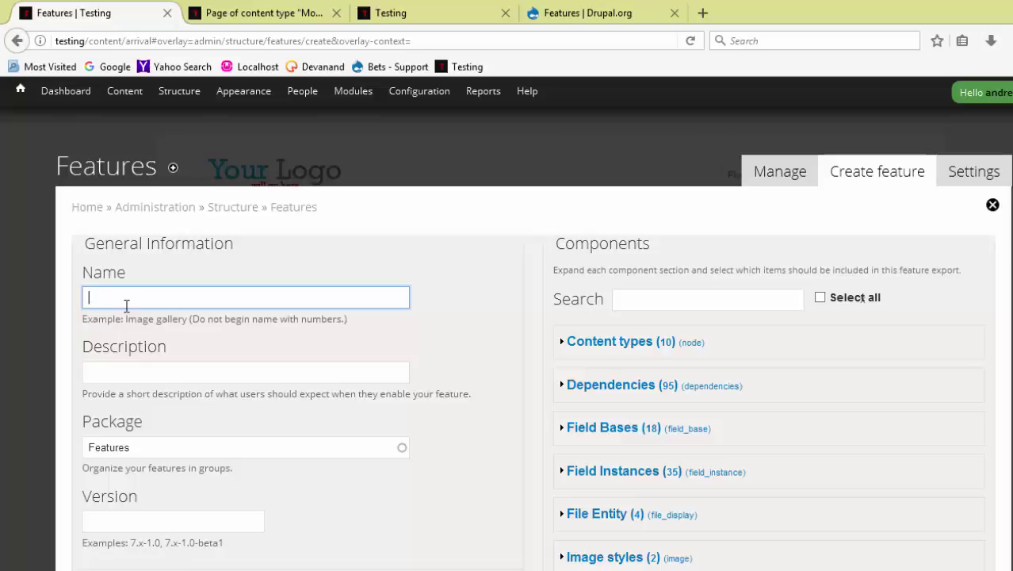
{"action": "type", "text": "Testing"}
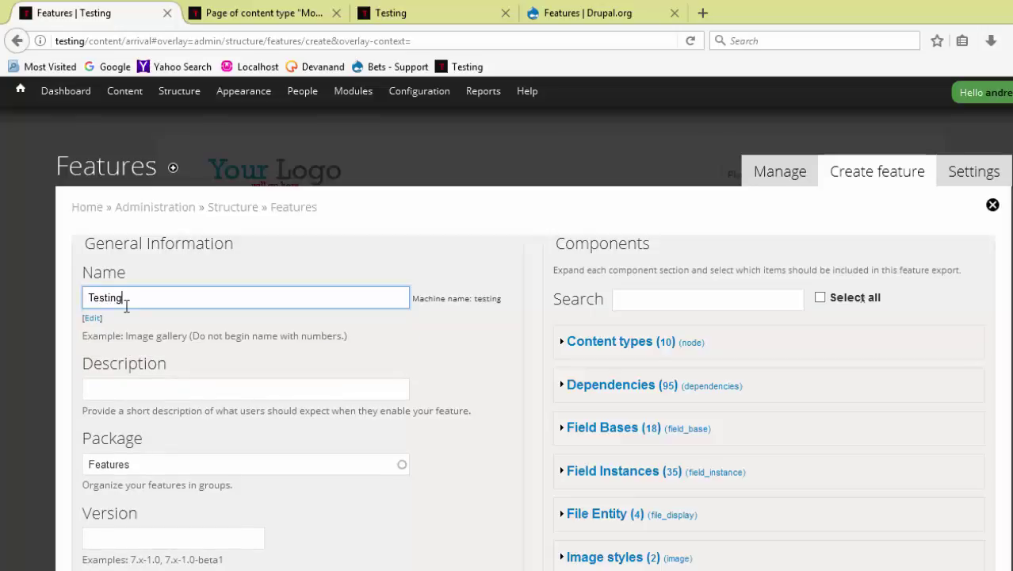
{"action": "type", "text": " Fe"}
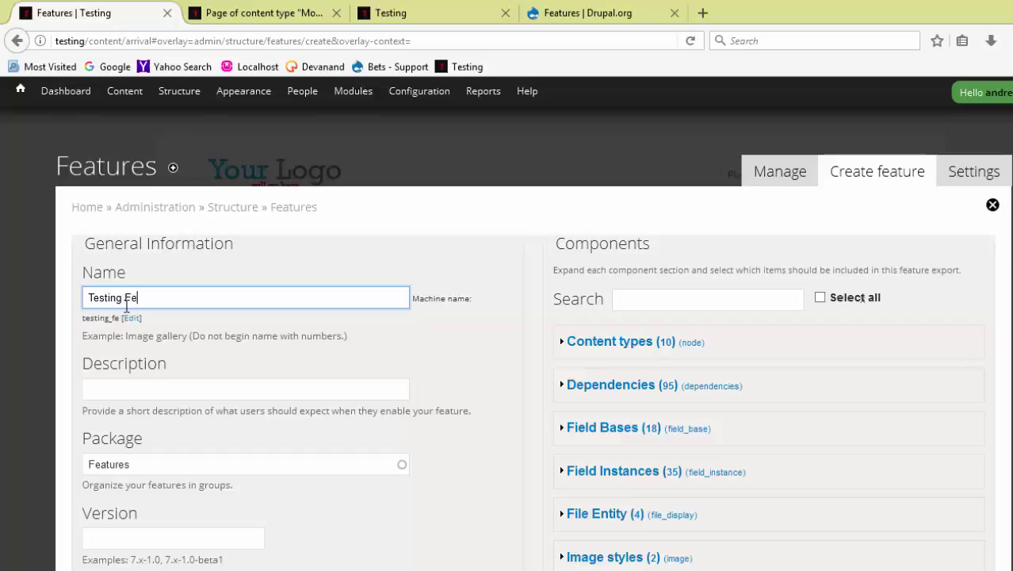
{"action": "type", "text": "atures"}
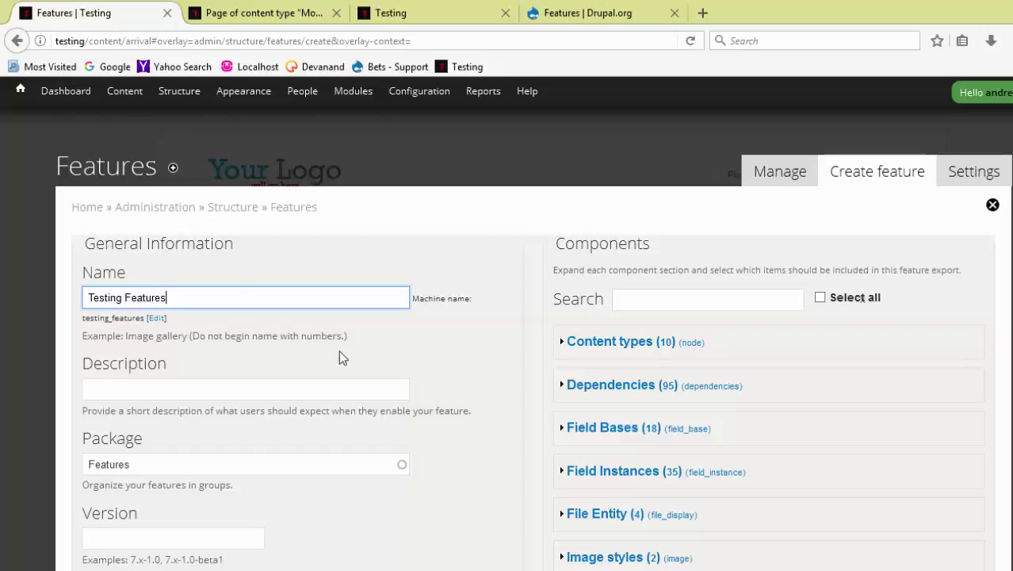
{"action": "left_click", "coordinate": [418, 340]}
Copy the feature's name into its description so it also reads "Testing Features"
{"action": "scroll", "coordinate": [212, 267], "scroll_direction": "down", "scroll_amount": 3}
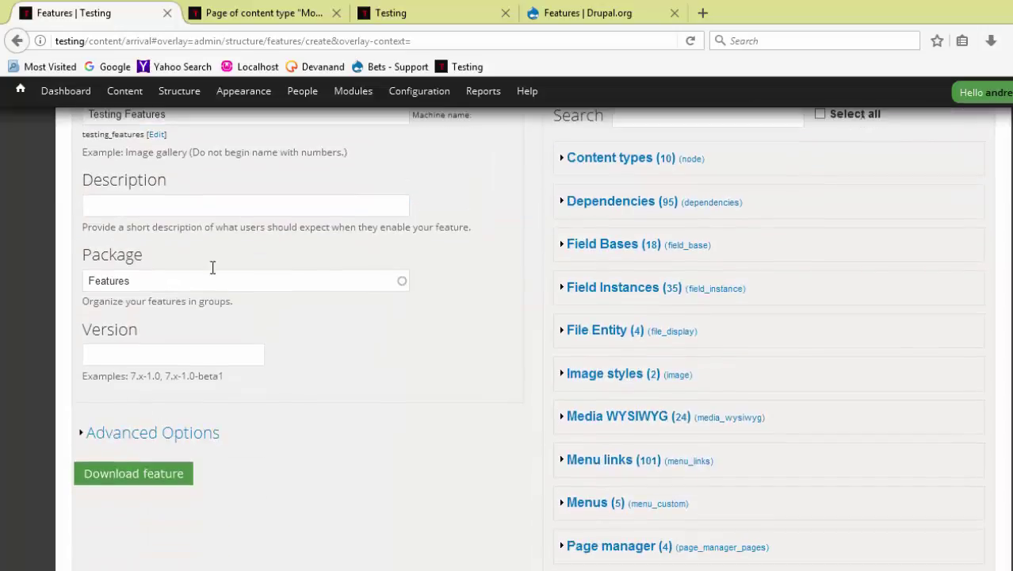
{"action": "scroll", "coordinate": [194, 206], "scroll_direction": "up", "scroll_amount": 3}
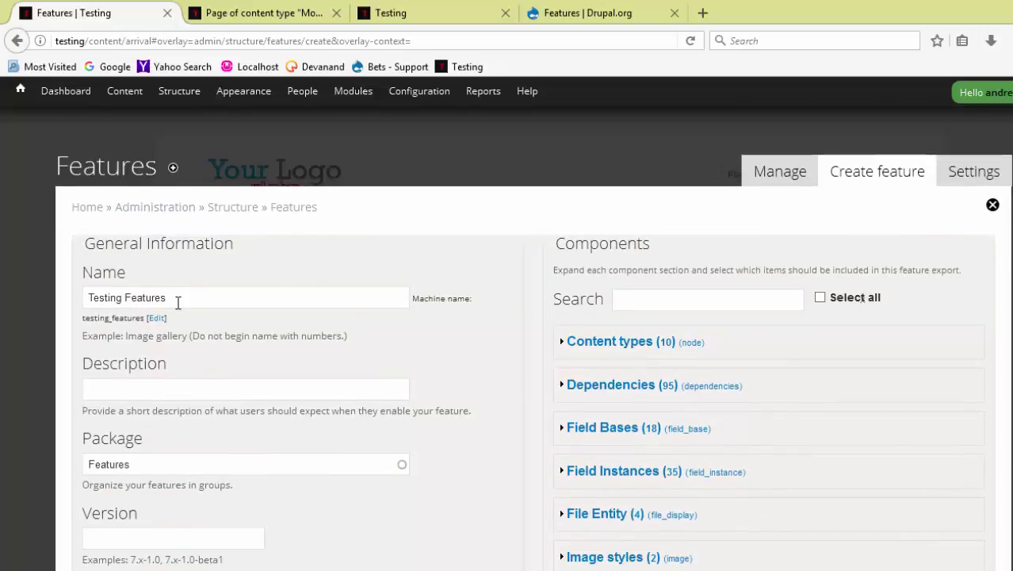
{"action": "triple_click", "coordinate": [111, 297]}
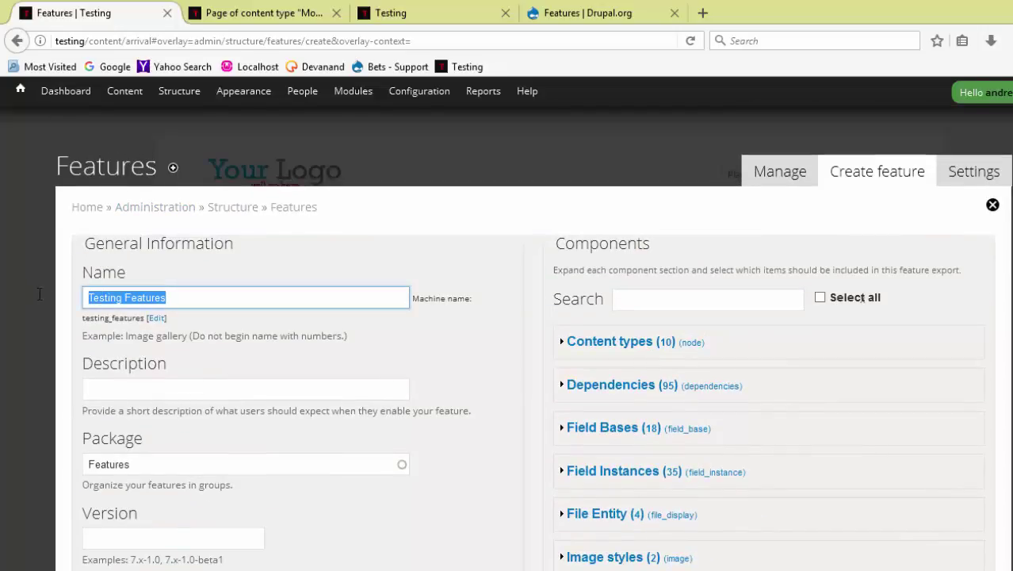
{"action": "right_click", "coordinate": [121, 298]}
{"action": "left_click", "coordinate": [167, 348]}
{"action": "left_click", "coordinate": [143, 387]}
{"action": "right_click", "coordinate": [144, 389]}
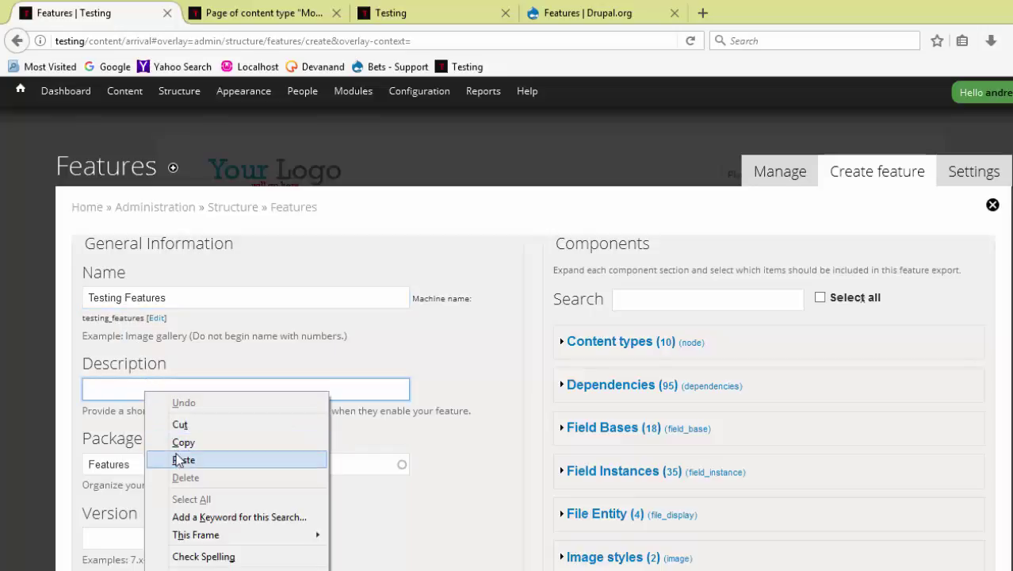
{"action": "left_click", "coordinate": [181, 455]}
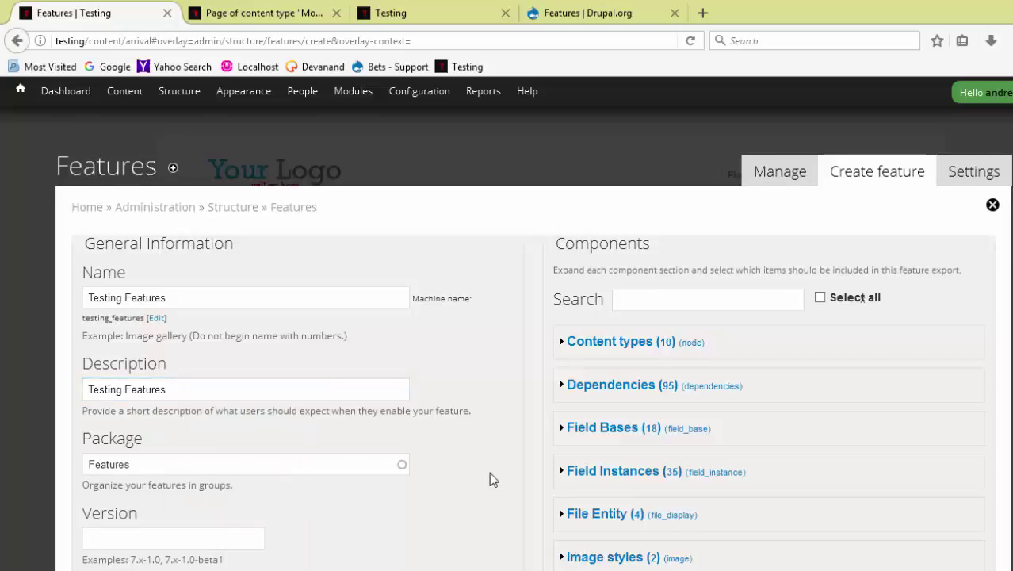
Set the feature's version to 7.x-1.0, copied from the example given for the version
{"action": "scroll", "coordinate": [477, 469], "scroll_direction": "down", "scroll_amount": 3}
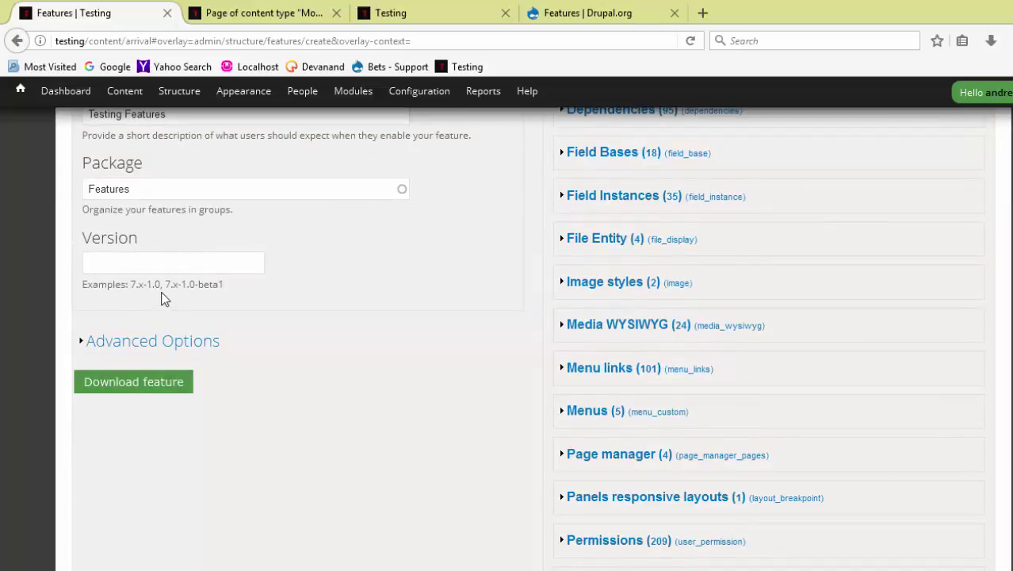
{"action": "left_click_drag", "start_coordinate": [162, 287], "coordinate": [132, 284]}
{"action": "right_click", "coordinate": [136, 283]}
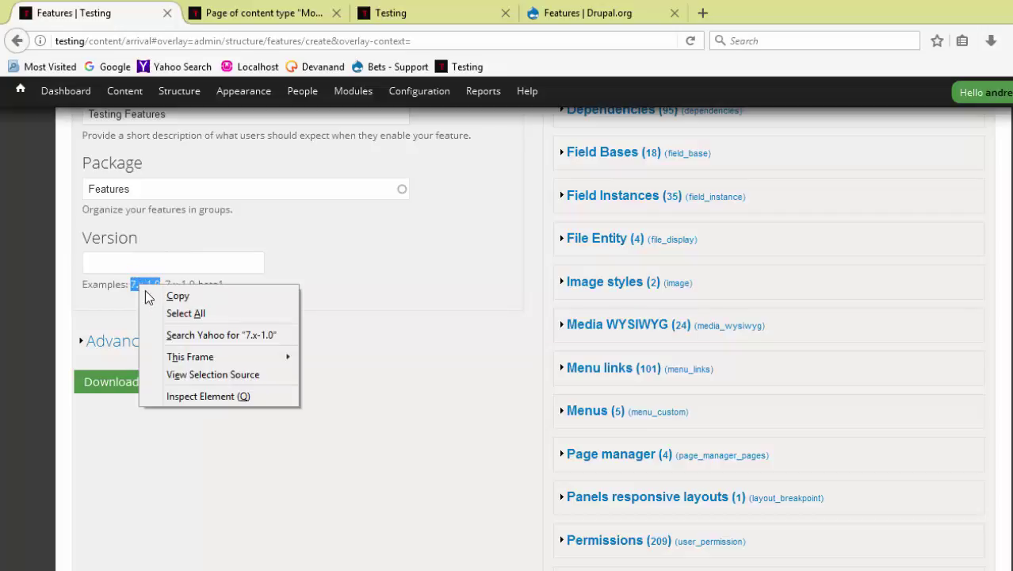
{"action": "left_click", "coordinate": [167, 294]}
{"action": "left_click", "coordinate": [109, 262]}
{"action": "right_click", "coordinate": [109, 262]}
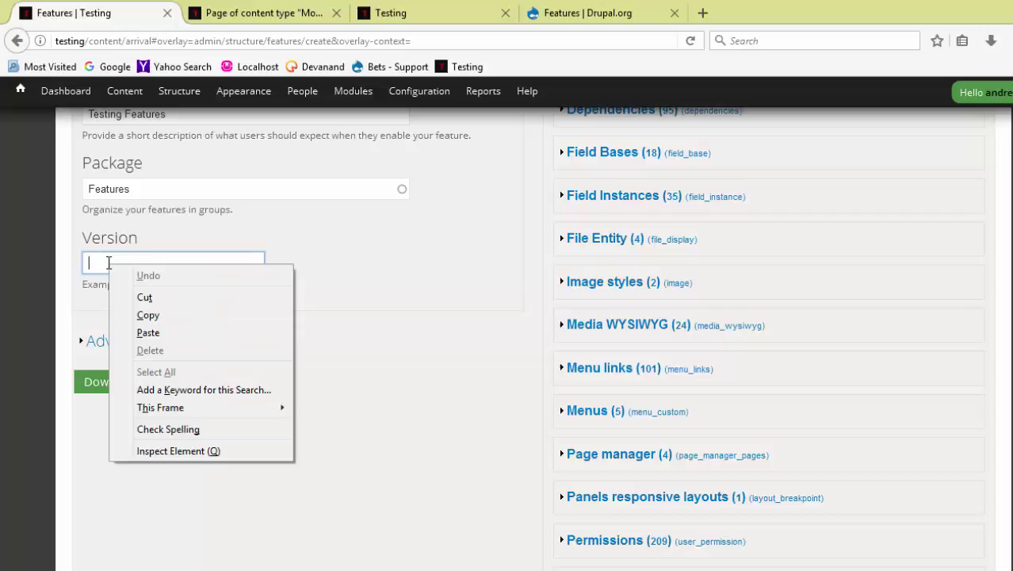
{"action": "left_click", "coordinate": [141, 330]}
{"action": "left_click", "coordinate": [380, 335]}
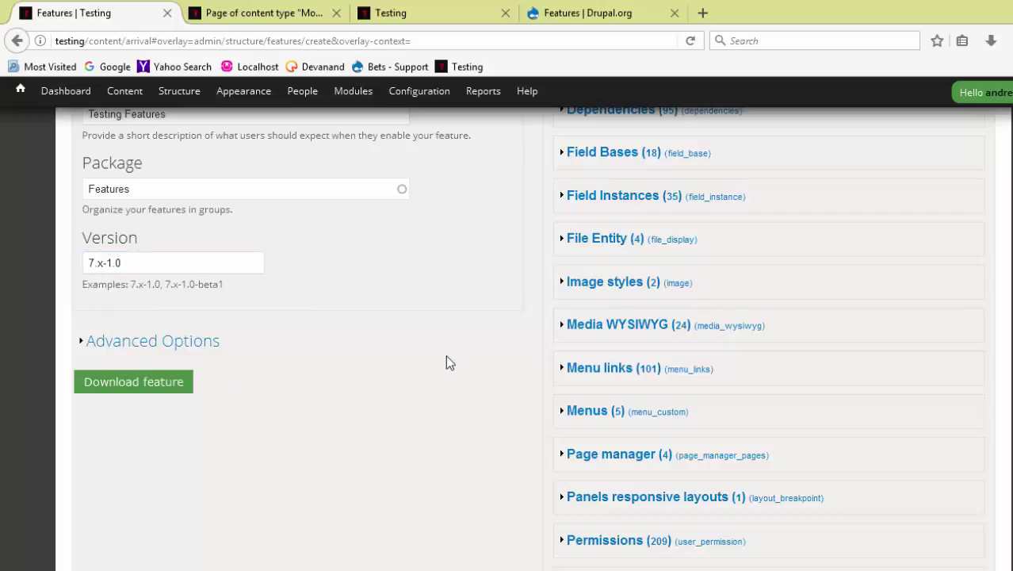
Include the Movies content type in the feature and review the auto-detected dependencies, field bases and field instances
{"action": "scroll", "coordinate": [445, 354], "scroll_direction": "up", "scroll_amount": 4}
{"action": "scroll", "coordinate": [449, 355], "scroll_direction": "down", "scroll_amount": 3}
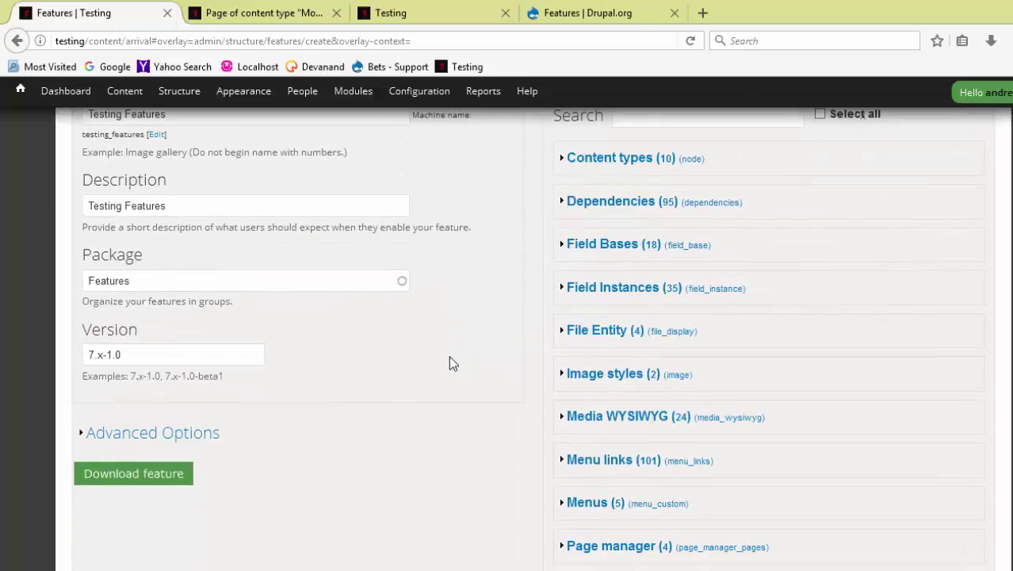
{"action": "left_click", "coordinate": [634, 158]}
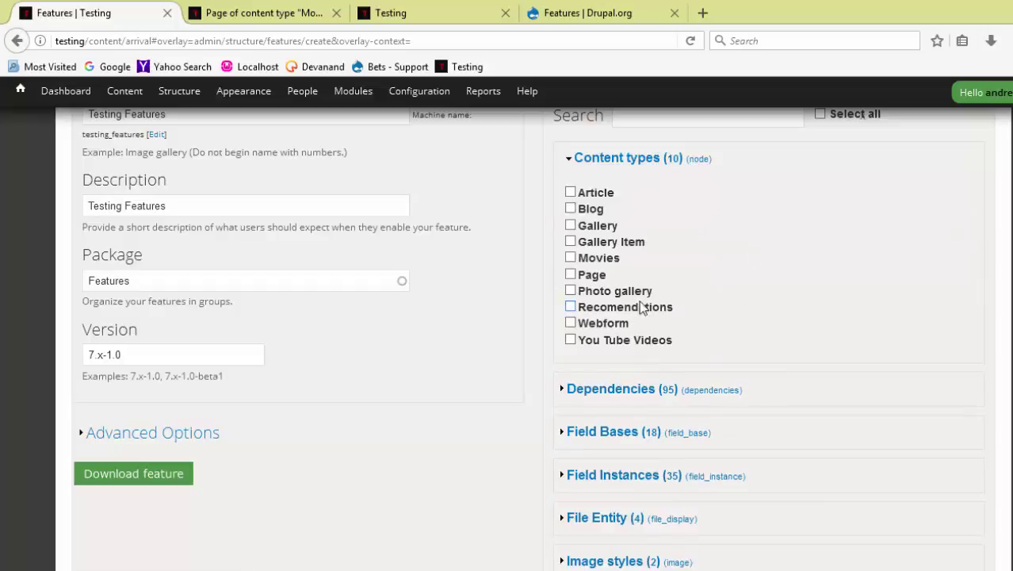
{"action": "left_click", "coordinate": [572, 260]}
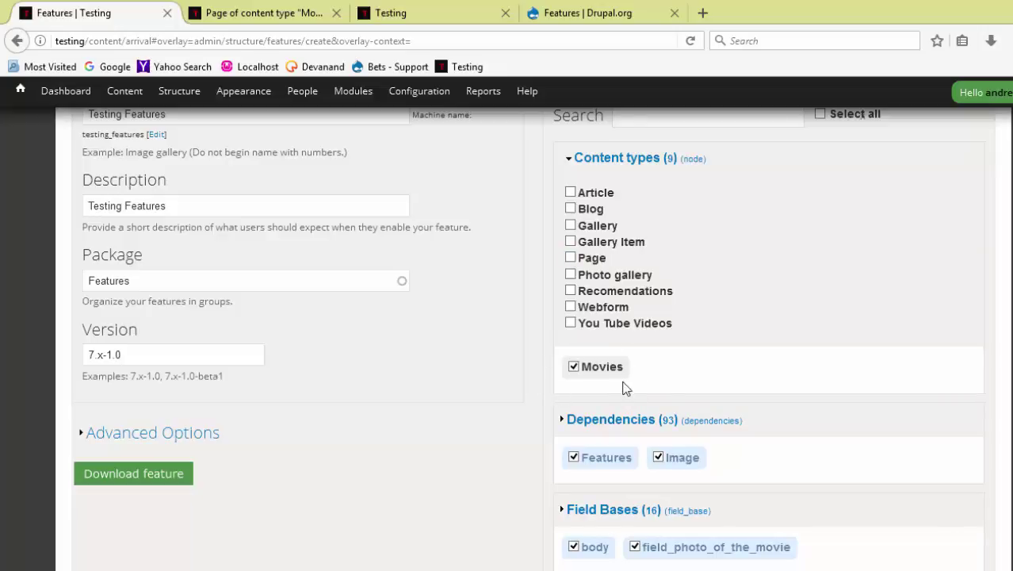
{"action": "scroll", "coordinate": [834, 370], "scroll_direction": "down", "scroll_amount": 2}
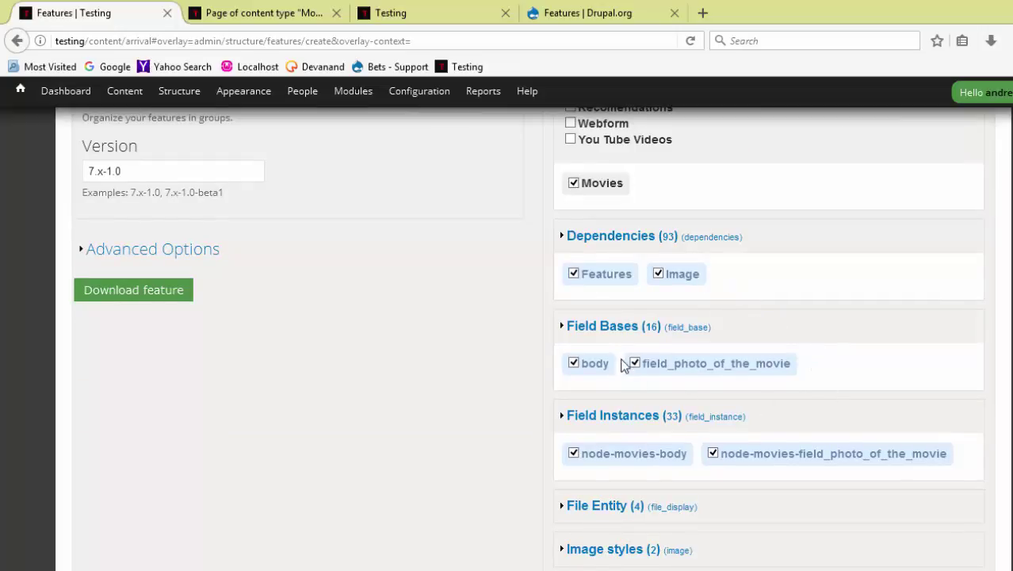
{"action": "scroll", "coordinate": [795, 403], "scroll_direction": "down", "scroll_amount": 1}
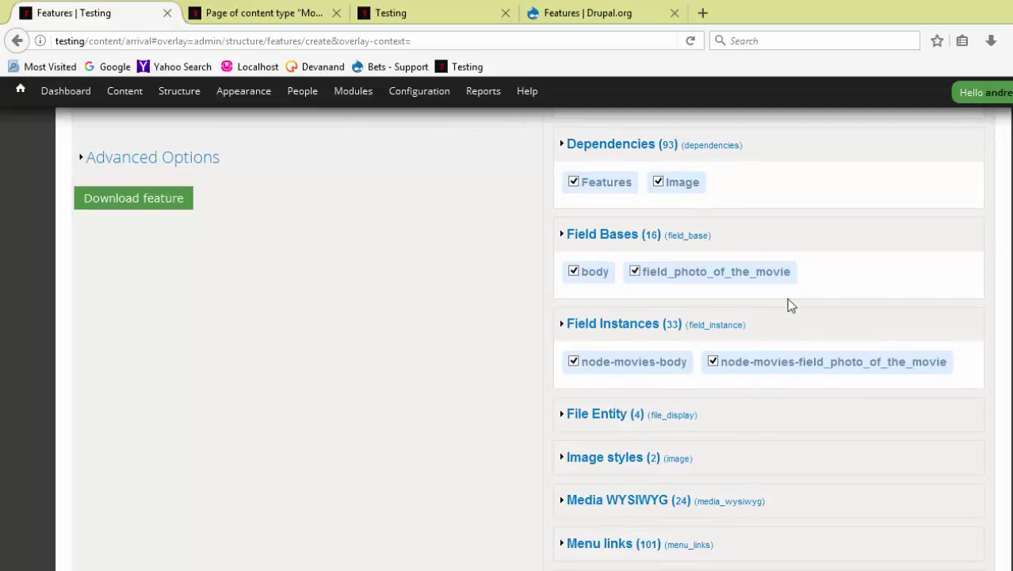
{"action": "scroll", "coordinate": [787, 300], "scroll_direction": "down", "scroll_amount": 3}
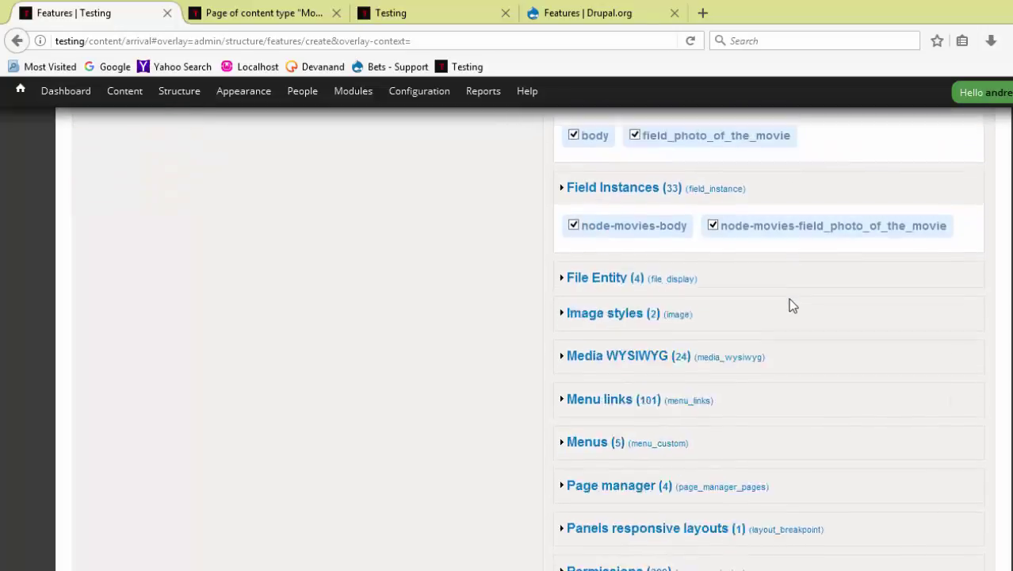
{"action": "scroll", "coordinate": [787, 306], "scroll_direction": "up", "scroll_amount": 3}
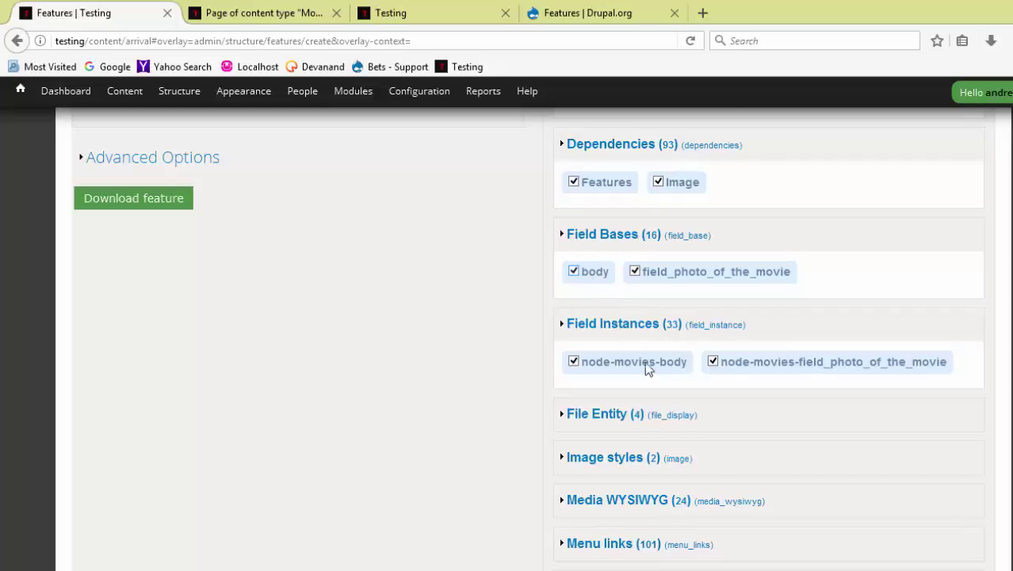
Include the Movies page view (page_of_content_type_movies_) among the feature's components
{"action": "scroll", "coordinate": [740, 430], "scroll_direction": "down", "scroll_amount": 3}
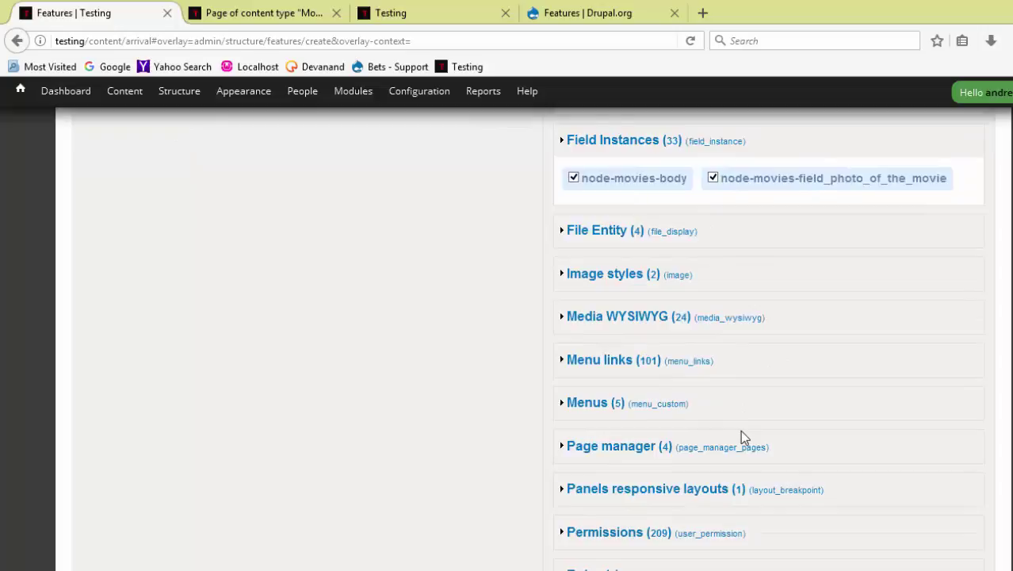
{"action": "scroll", "coordinate": [740, 429], "scroll_direction": "down", "scroll_amount": 3}
{"action": "scroll", "coordinate": [740, 430], "scroll_direction": "down", "scroll_amount": 2}
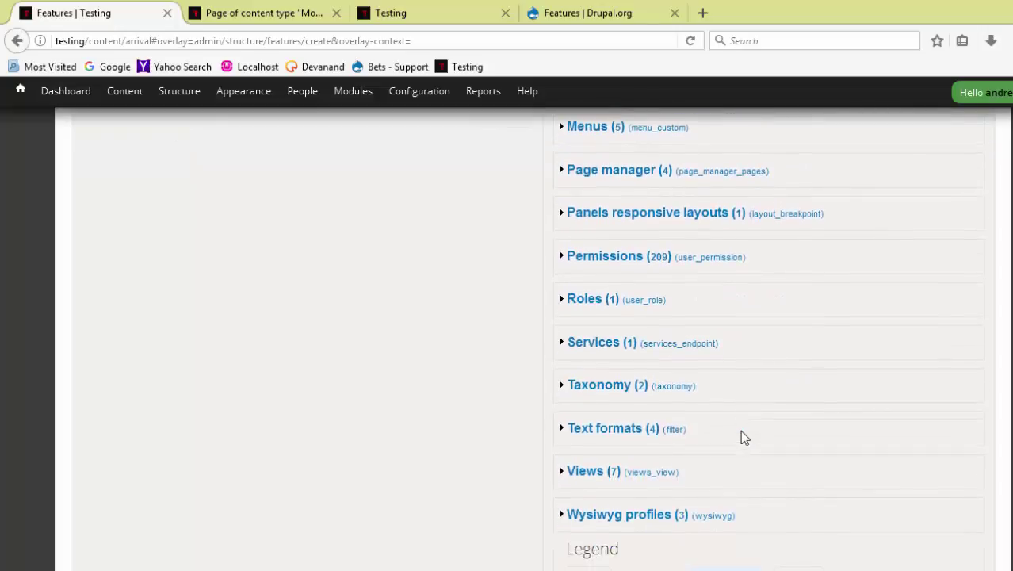
{"action": "scroll", "coordinate": [740, 430], "scroll_direction": "down", "scroll_amount": 2}
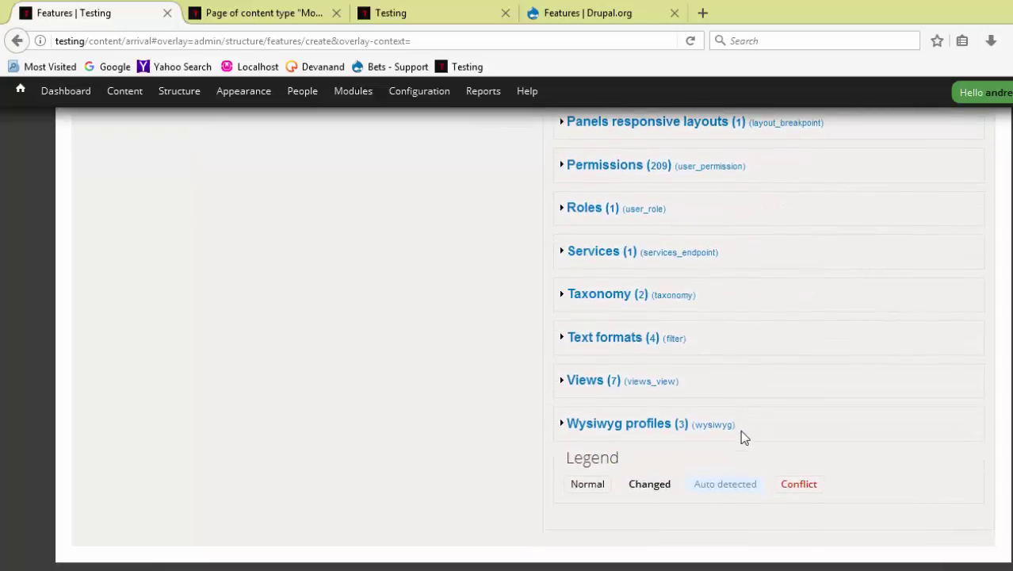
{"action": "left_click", "coordinate": [572, 384]}
{"action": "scroll", "coordinate": [920, 497], "scroll_direction": "down", "scroll_amount": 2}
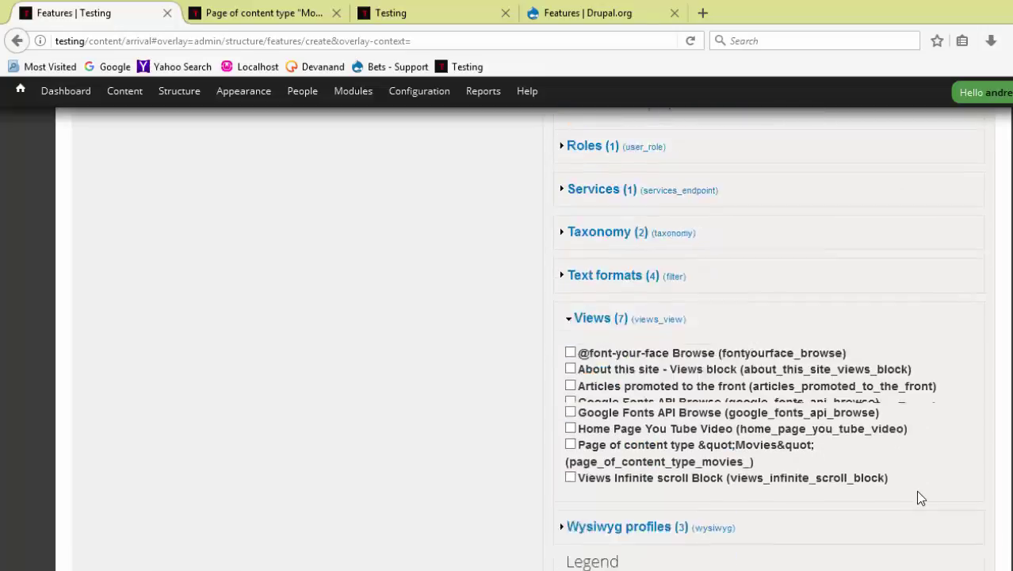
{"action": "scroll", "coordinate": [917, 491], "scroll_direction": "down", "scroll_amount": 2}
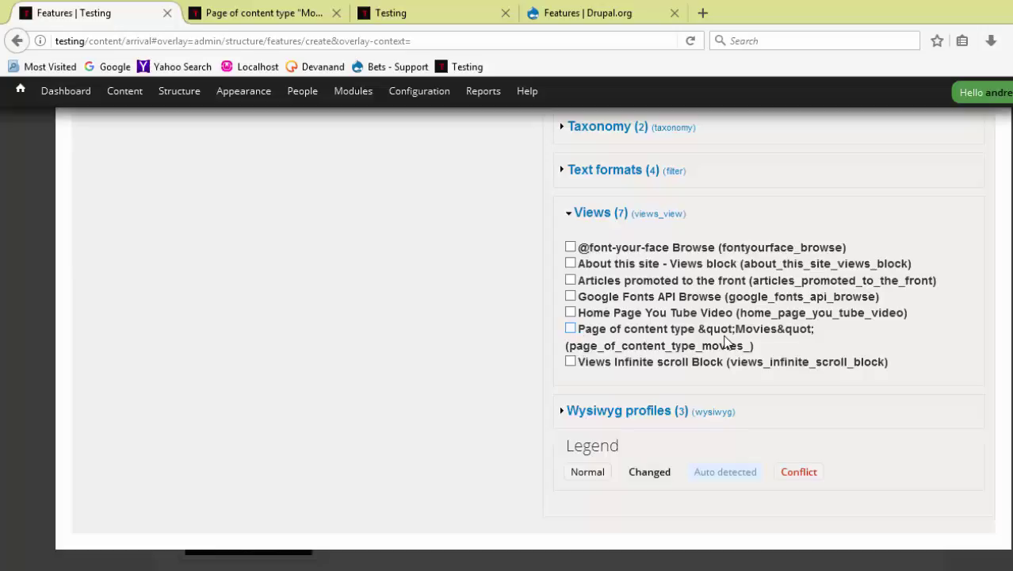
{"action": "left_click", "coordinate": [572, 328]}
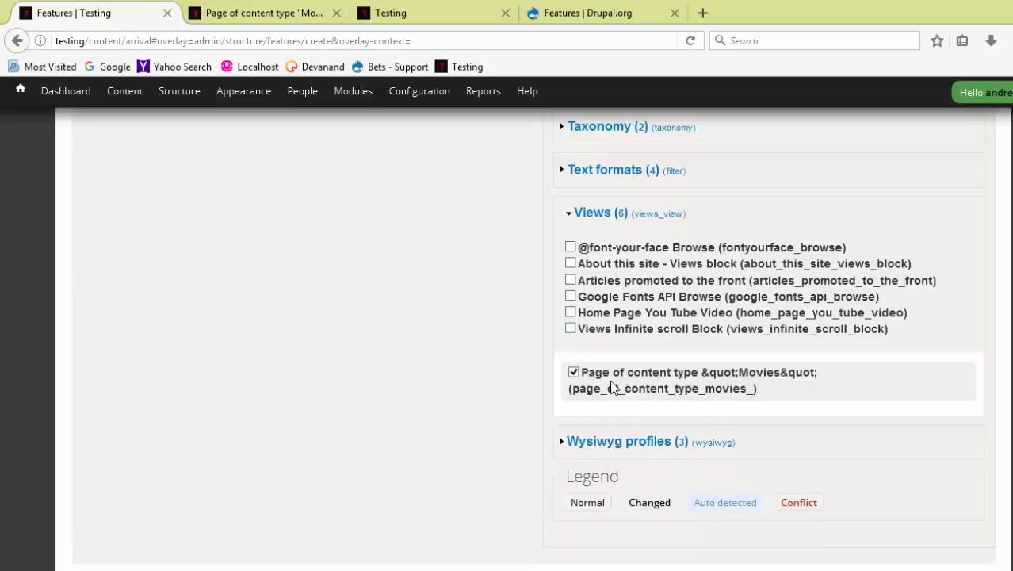
Download the completed Testing Features package
{"action": "scroll", "coordinate": [382, 402], "scroll_direction": "up", "scroll_amount": 10}
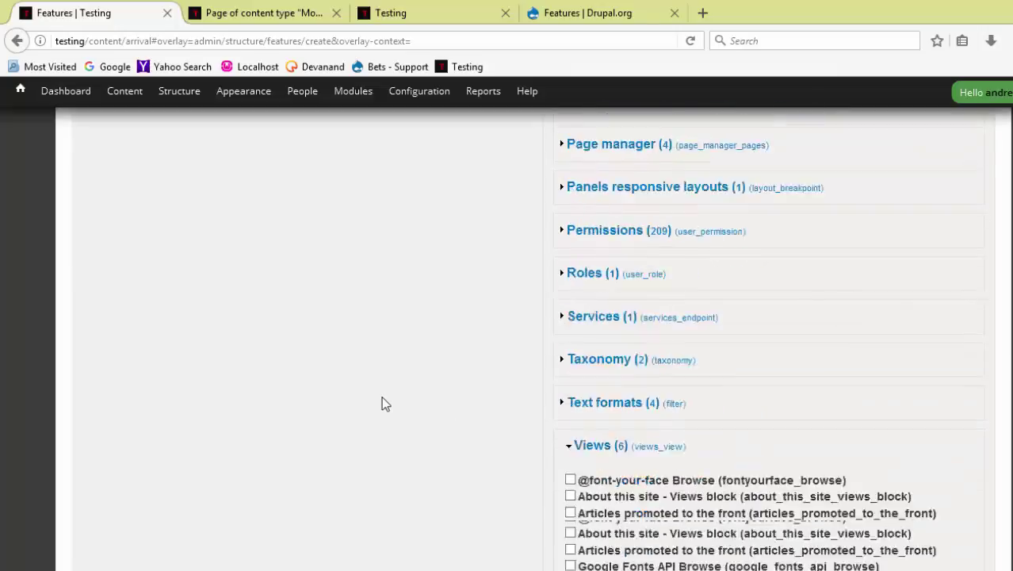
{"action": "scroll", "coordinate": [381, 404], "scroll_direction": "up", "scroll_amount": 3}
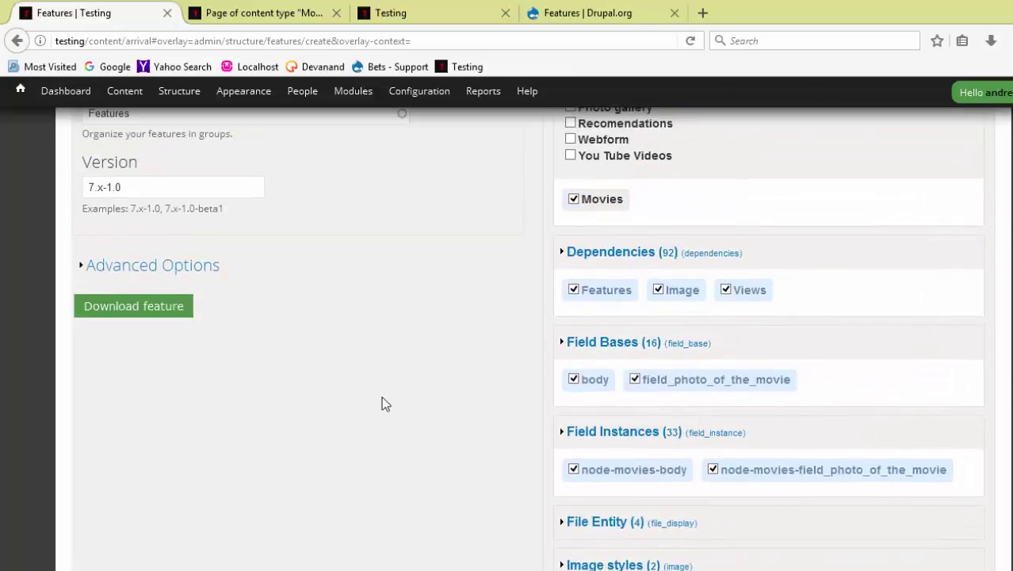
{"action": "left_click", "coordinate": [163, 312]}
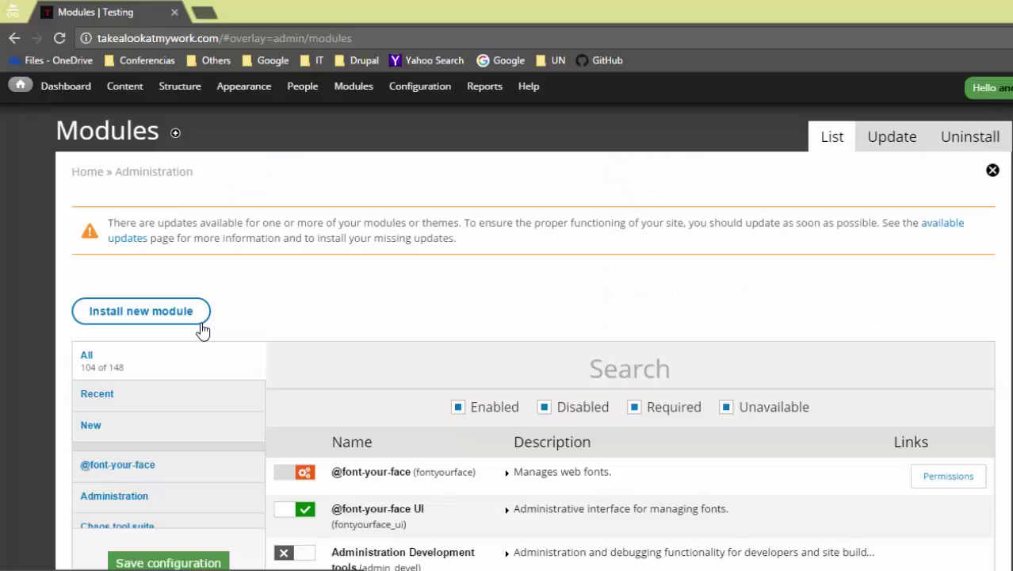
On the takealookatmywork.com site, install a new module from the archive testing_features-7.x-1.0.tar on the Desktop
{"action": "left_click", "coordinate": [182, 314]}
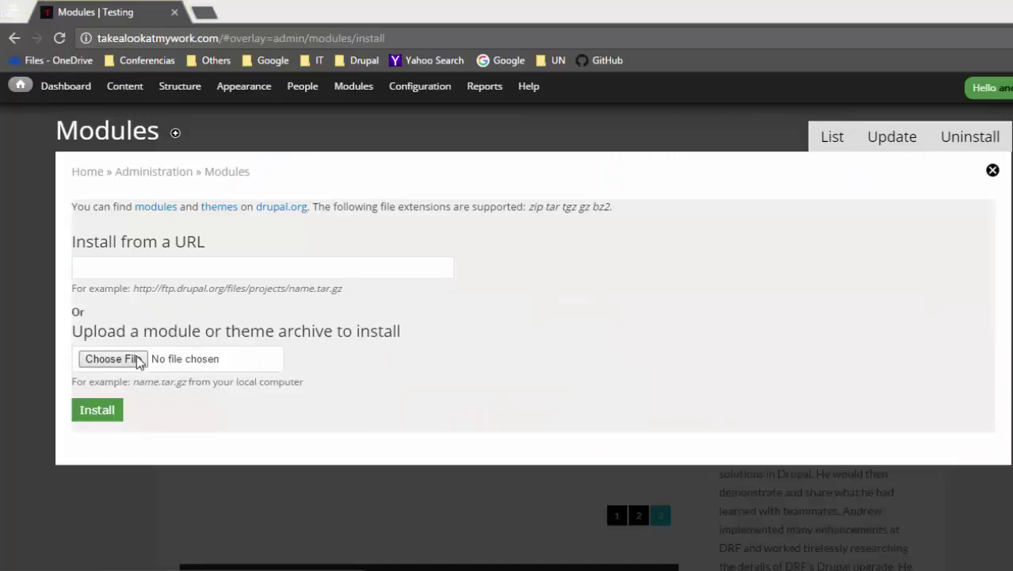
{"action": "left_click", "coordinate": [112, 358]}
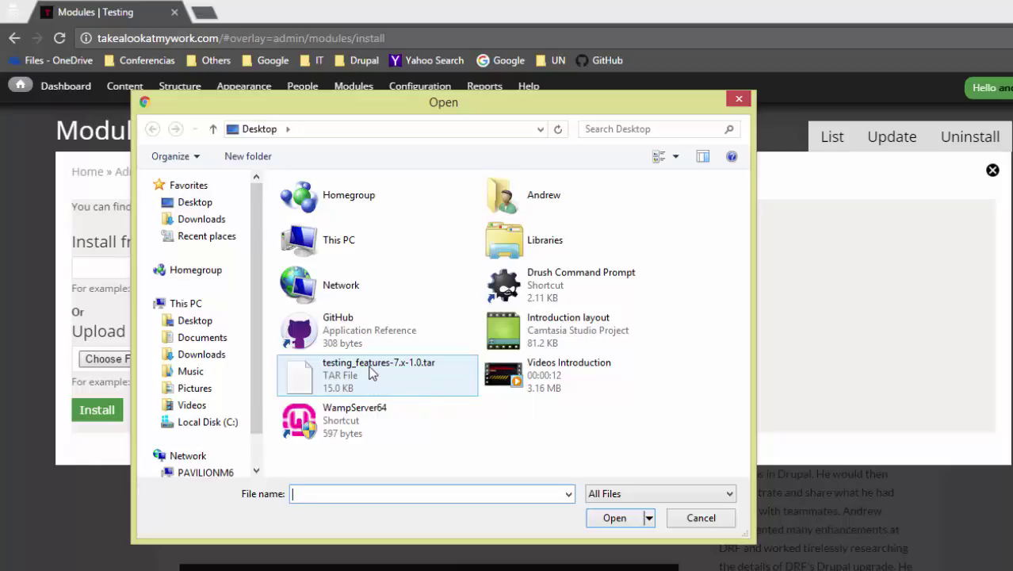
{"action": "left_click", "coordinate": [371, 374]}
{"action": "left_click", "coordinate": [614, 518]}
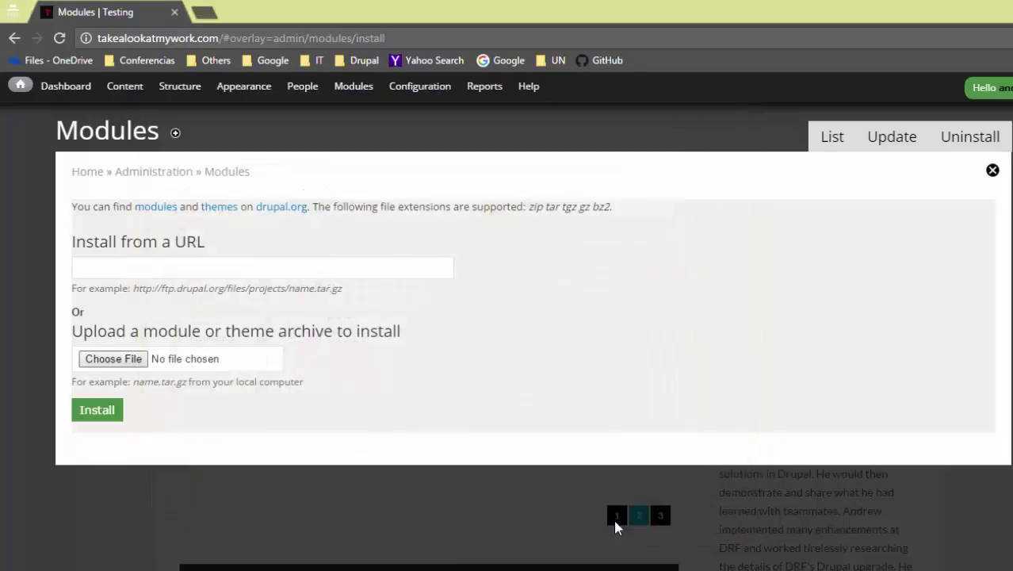
{"action": "left_click", "coordinate": [96, 411]}
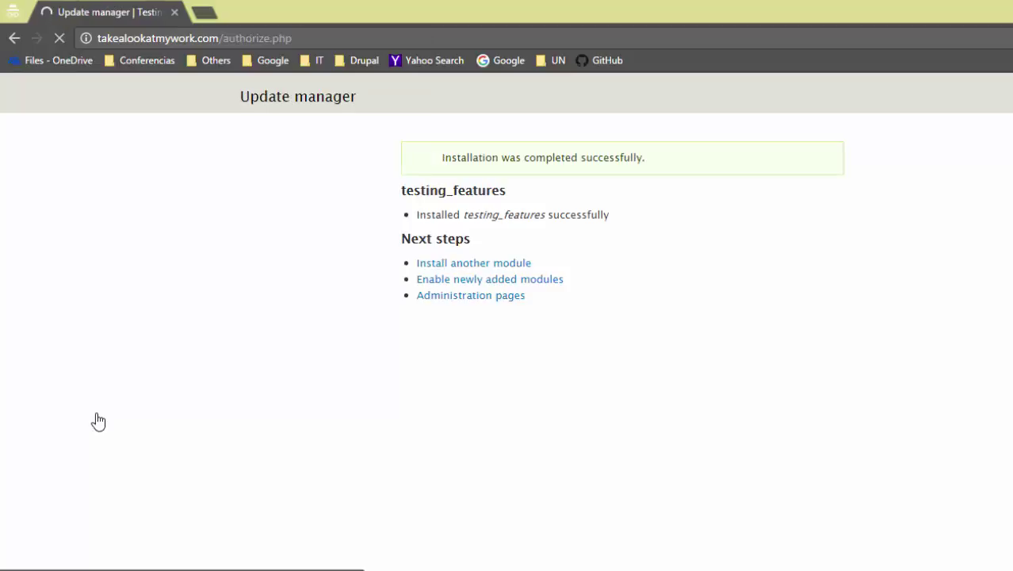
Filter the newly added modules list by "fea", enable the Testing Features module and save the configuration
{"action": "left_click", "coordinate": [517, 282]}
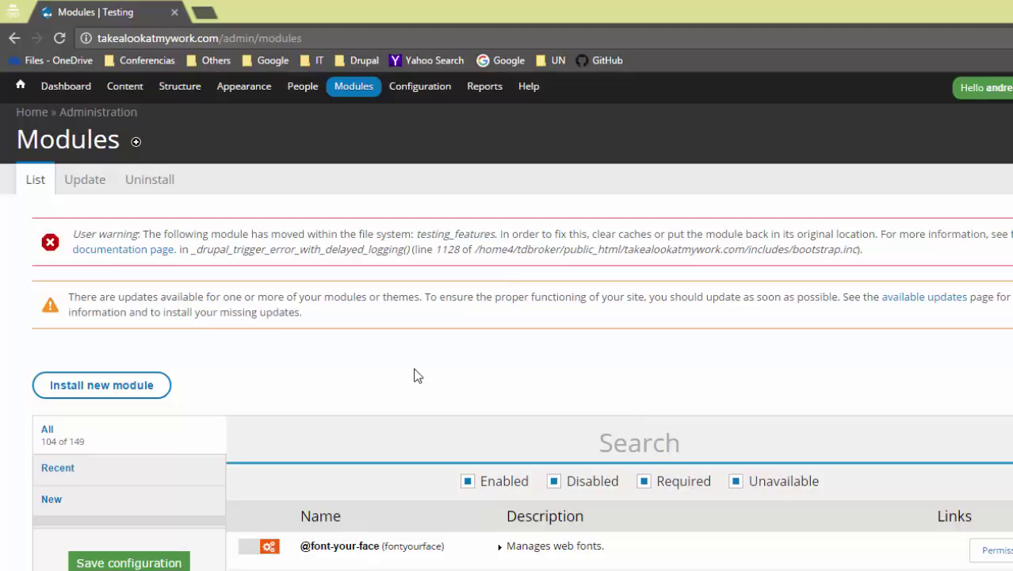
{"action": "scroll", "coordinate": [417, 375], "scroll_direction": "down", "scroll_amount": 1}
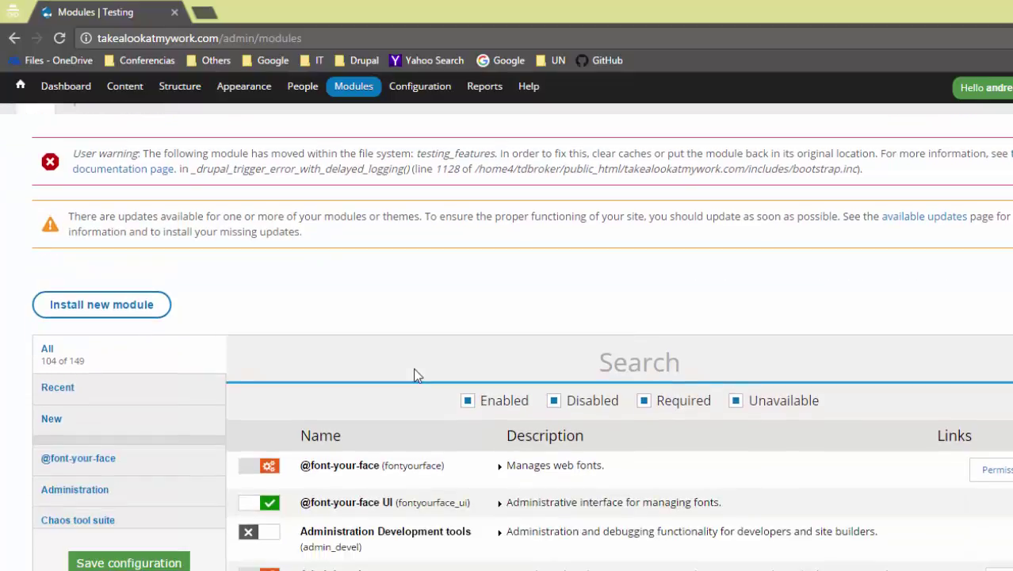
{"action": "type", "text": "fea"}
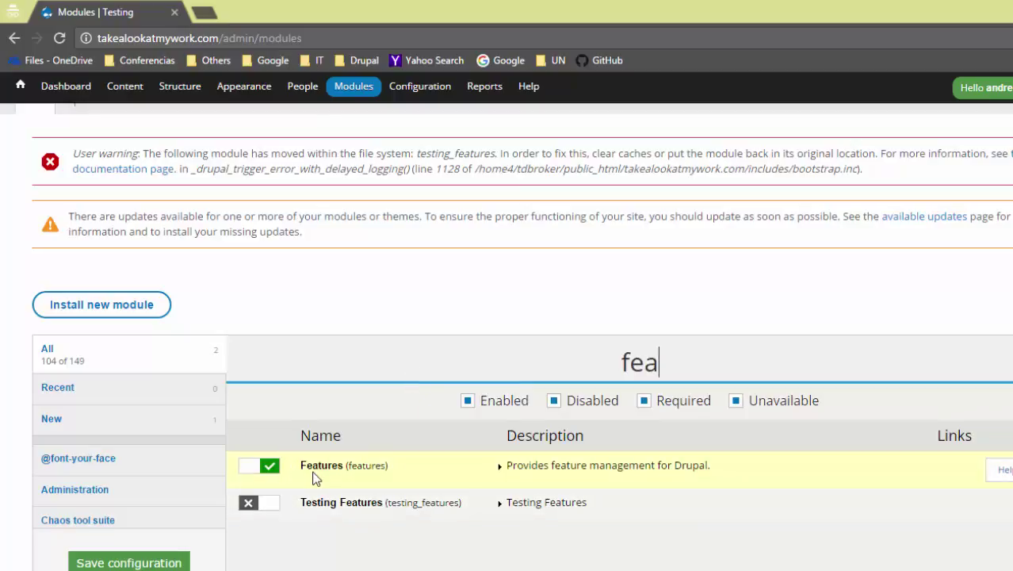
{"action": "left_click", "coordinate": [268, 504]}
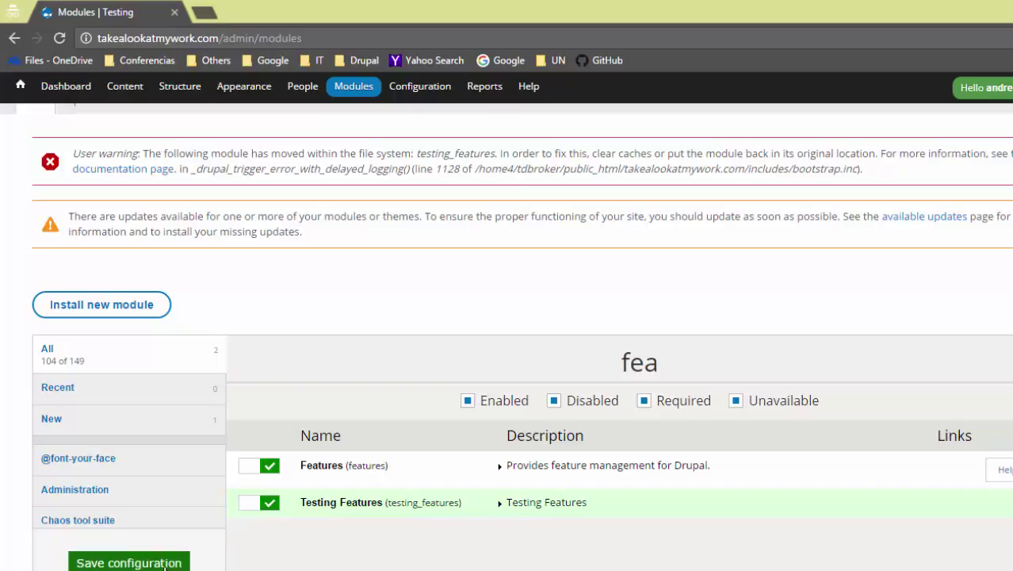
{"action": "left_click", "coordinate": [166, 563]}
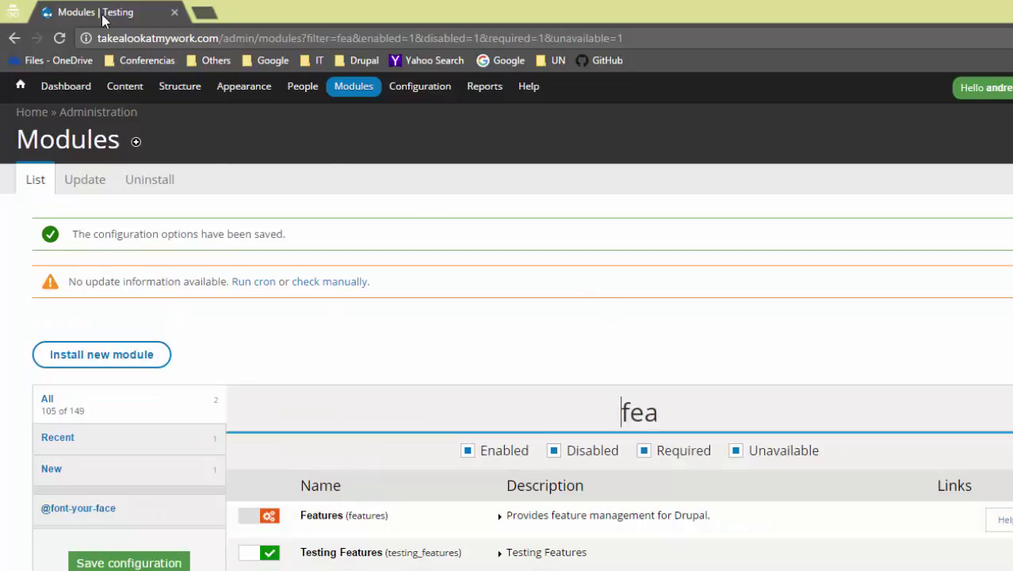
Open the site's Features management page
{"action": "mouse_move", "coordinate": [188, 93]}
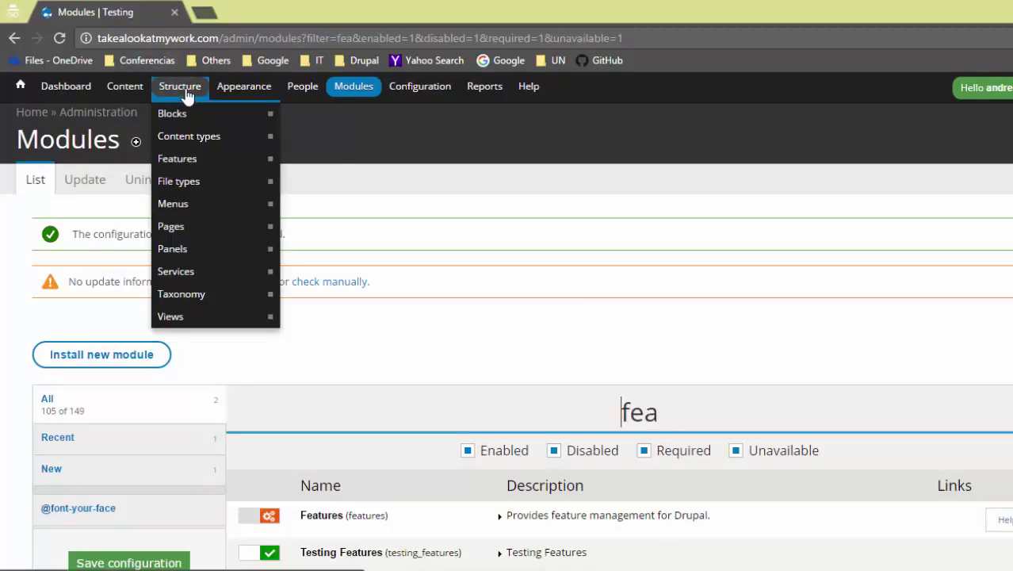
{"action": "mouse_move", "coordinate": [168, 189]}
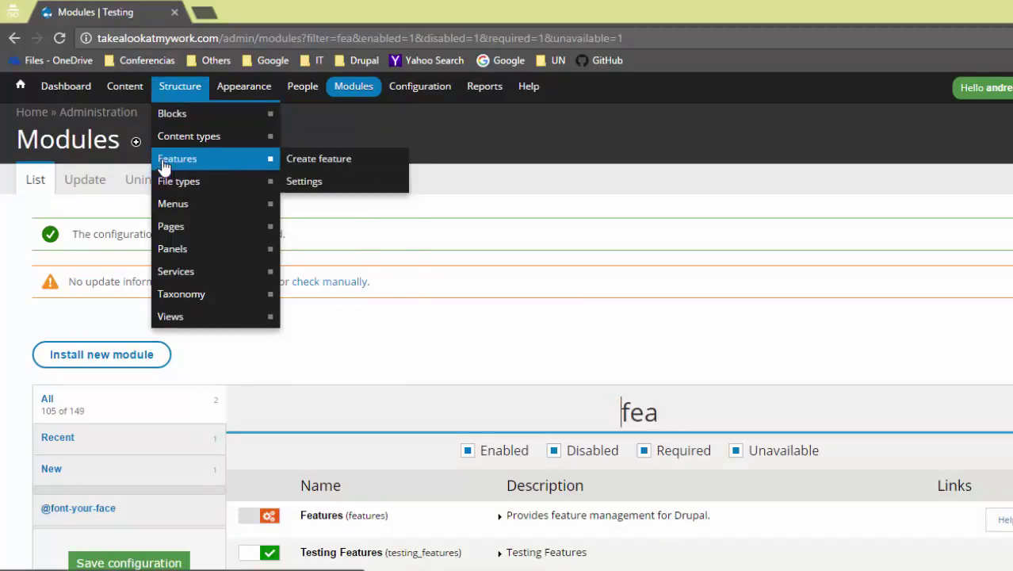
{"action": "left_click", "coordinate": [165, 160]}
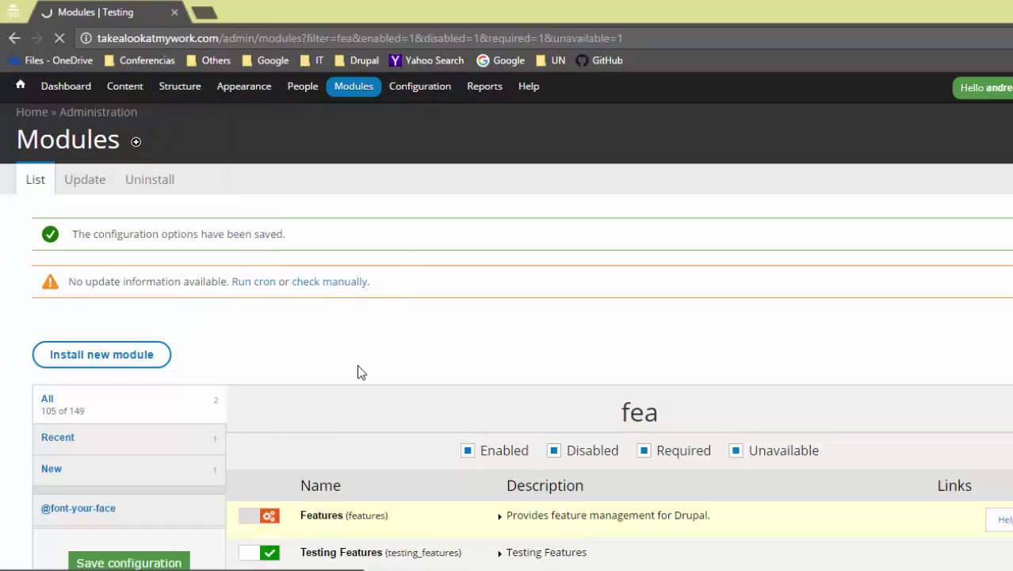